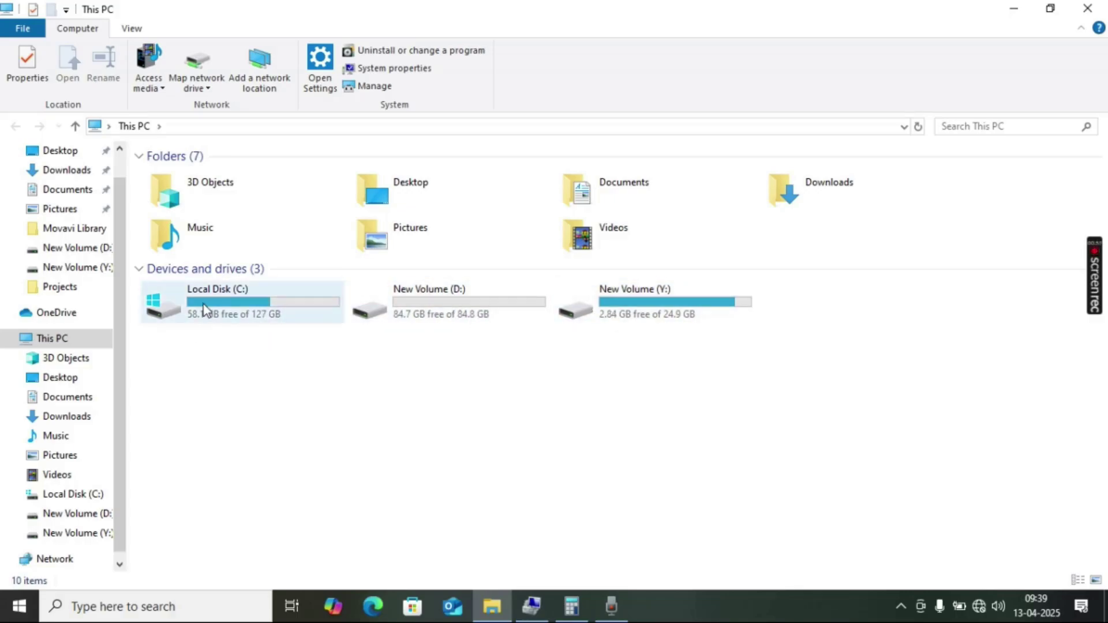
- Check the free space on Local Disk (C:) and open Disk Management for this PC
mouse_move(203, 310)
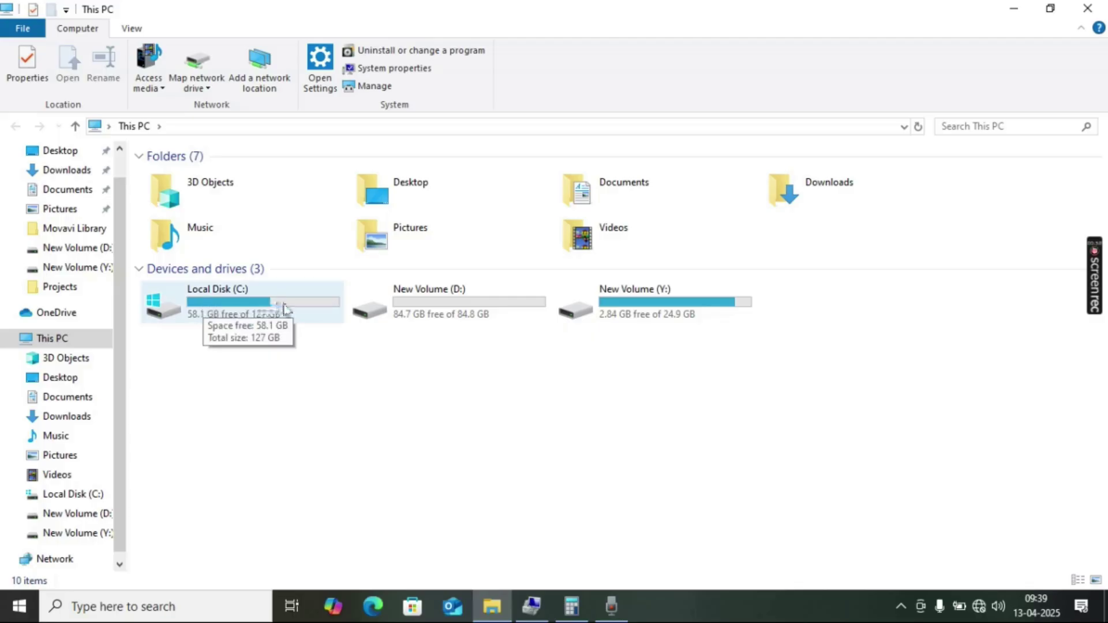
mouse_move(437, 312)
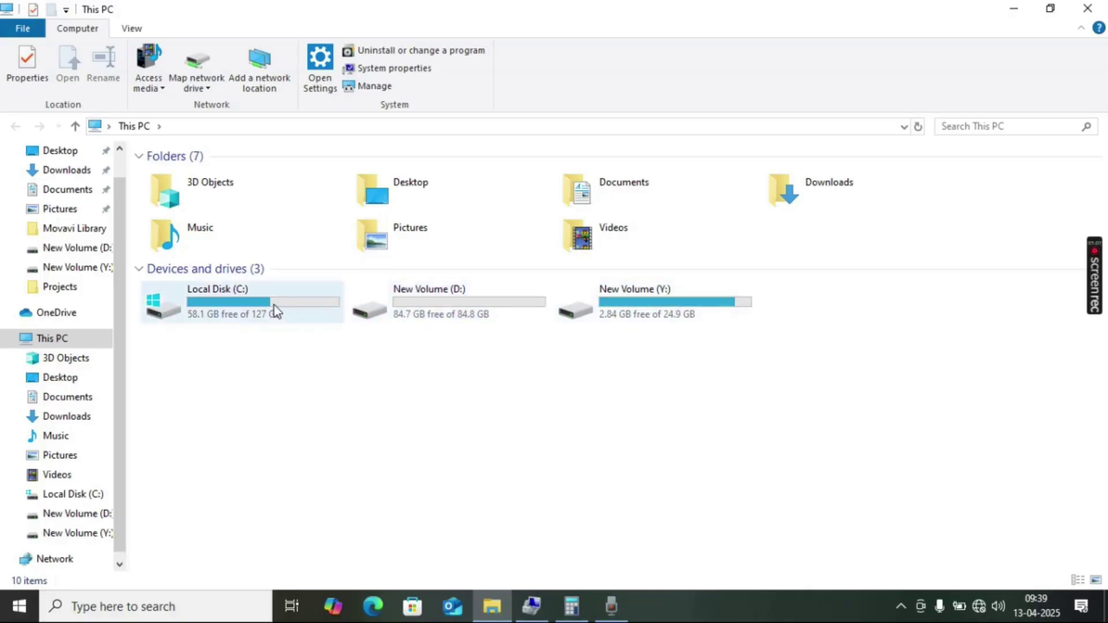
mouse_move(275, 306)
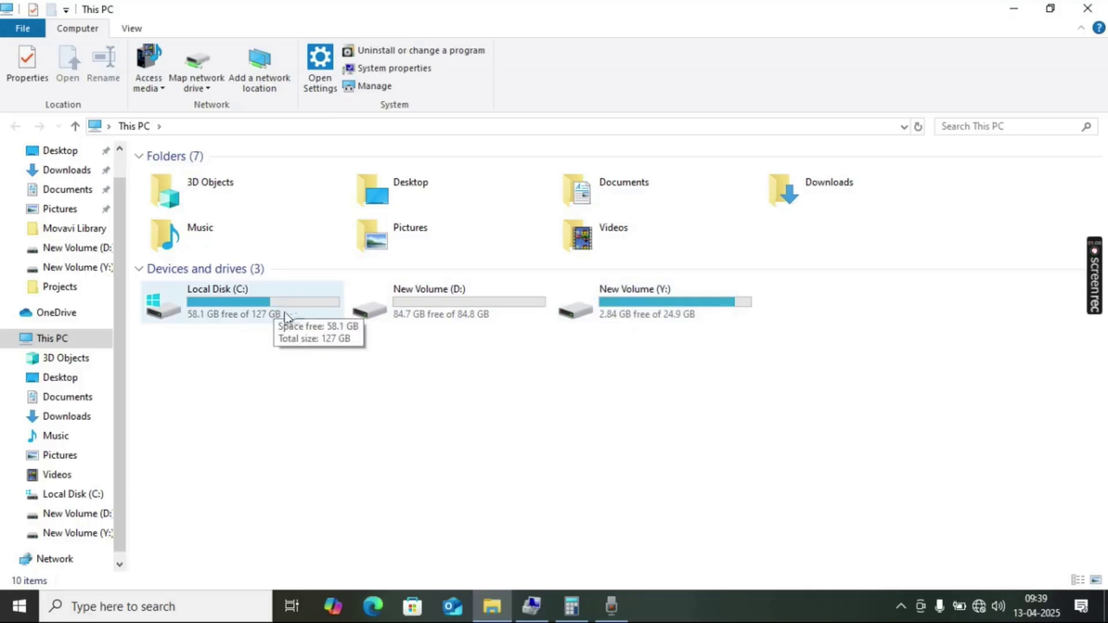
right_click(60, 348)
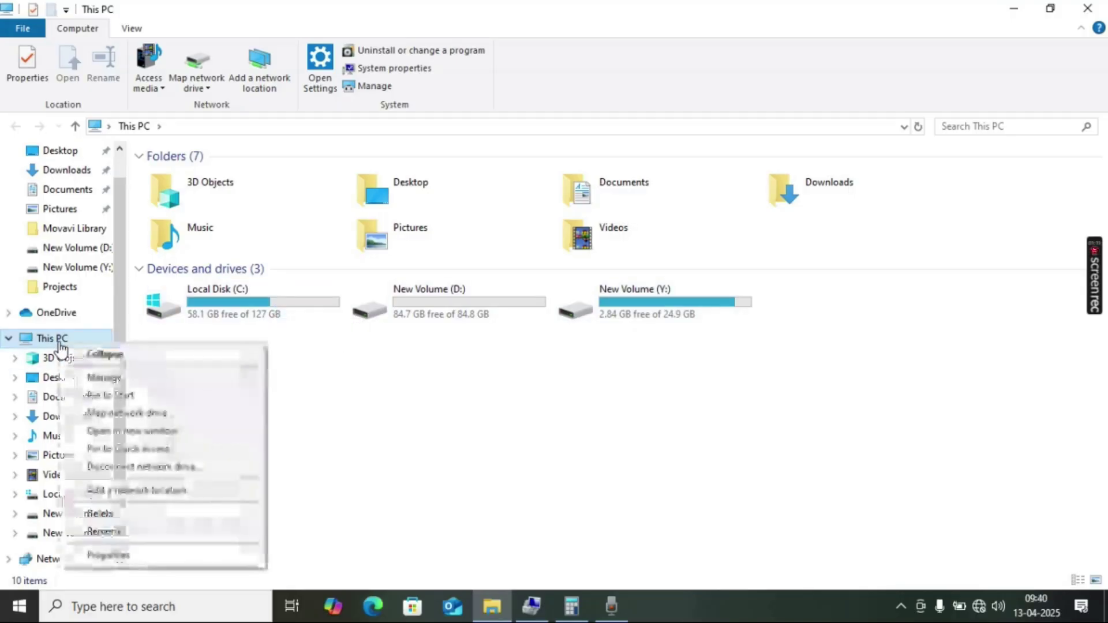
click(106, 381)
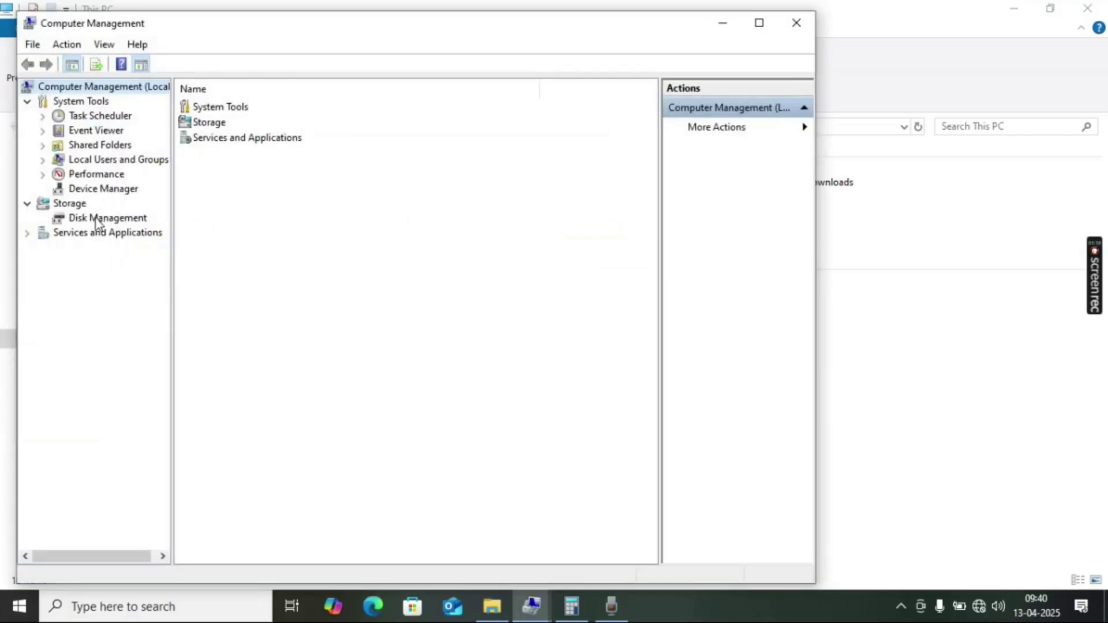
click(98, 223)
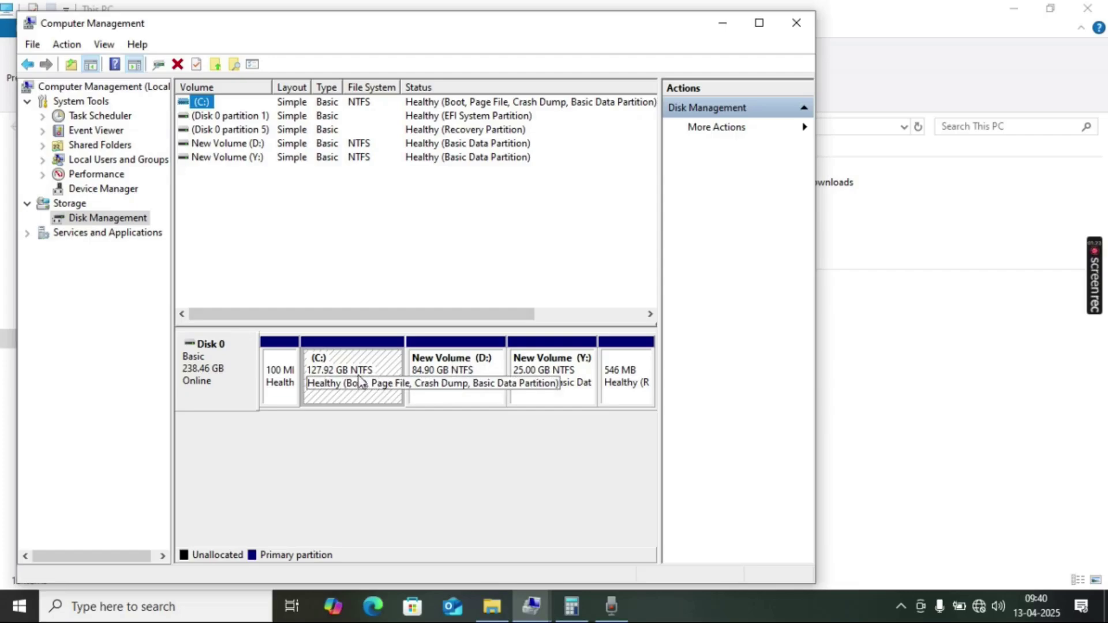
- Check whether the C: and D: volumes offer the Extend Volume option, and close Computer Management
right_click(359, 379)
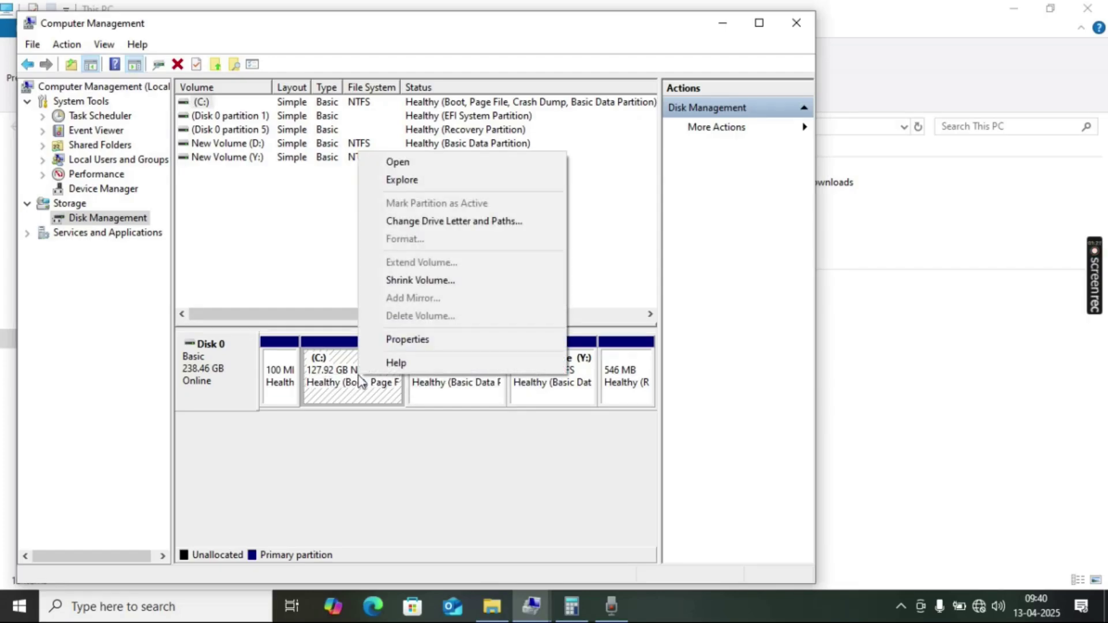
click(396, 278)
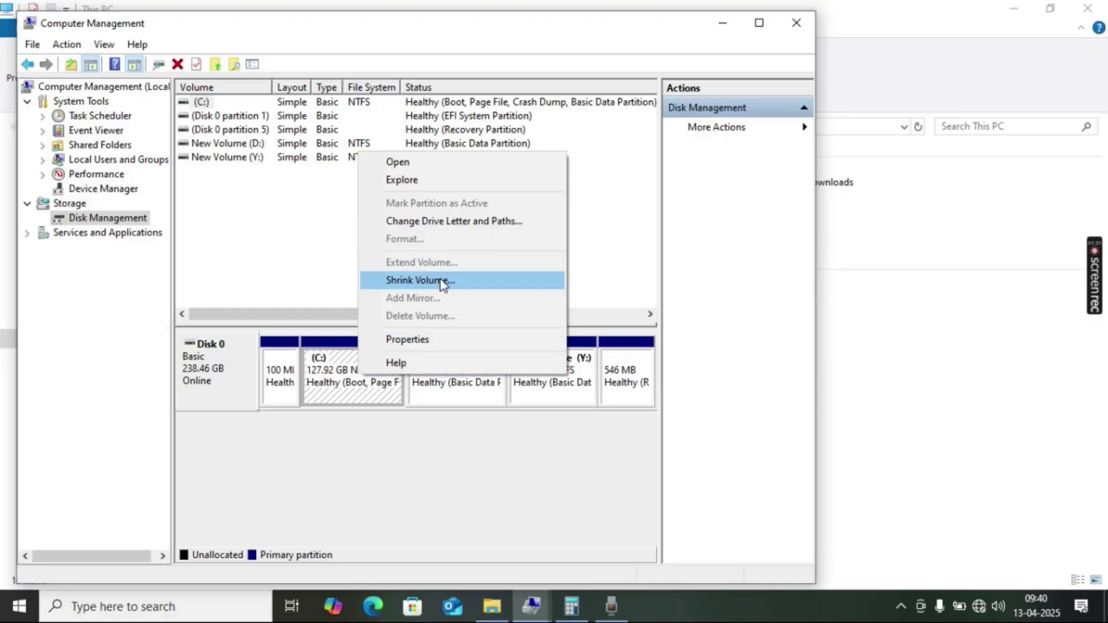
click(456, 431)
right_click(444, 370)
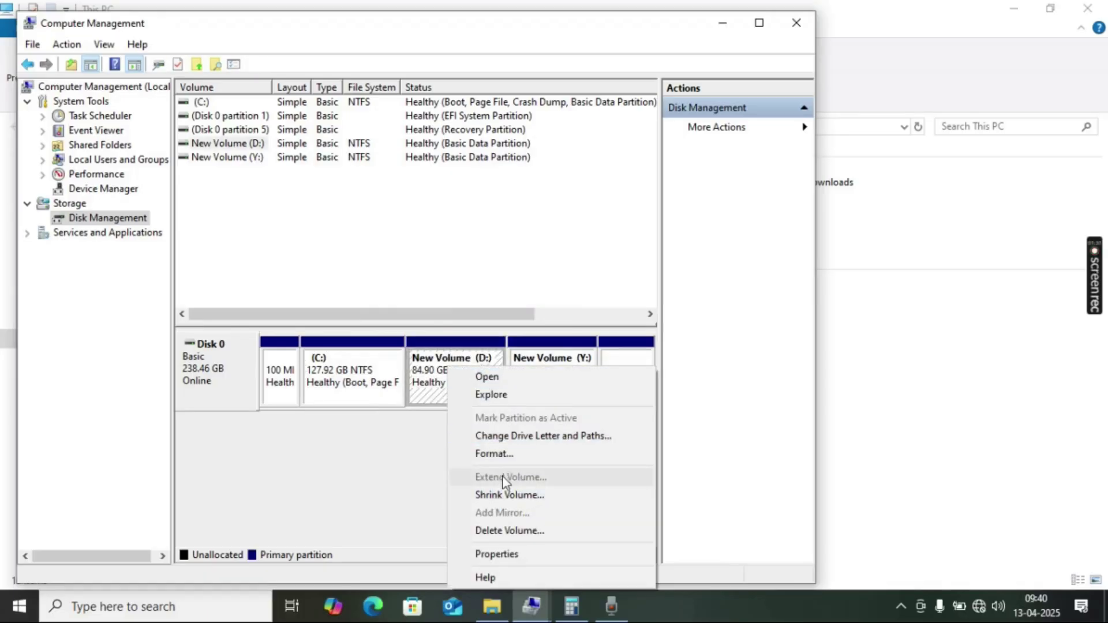
click(379, 461)
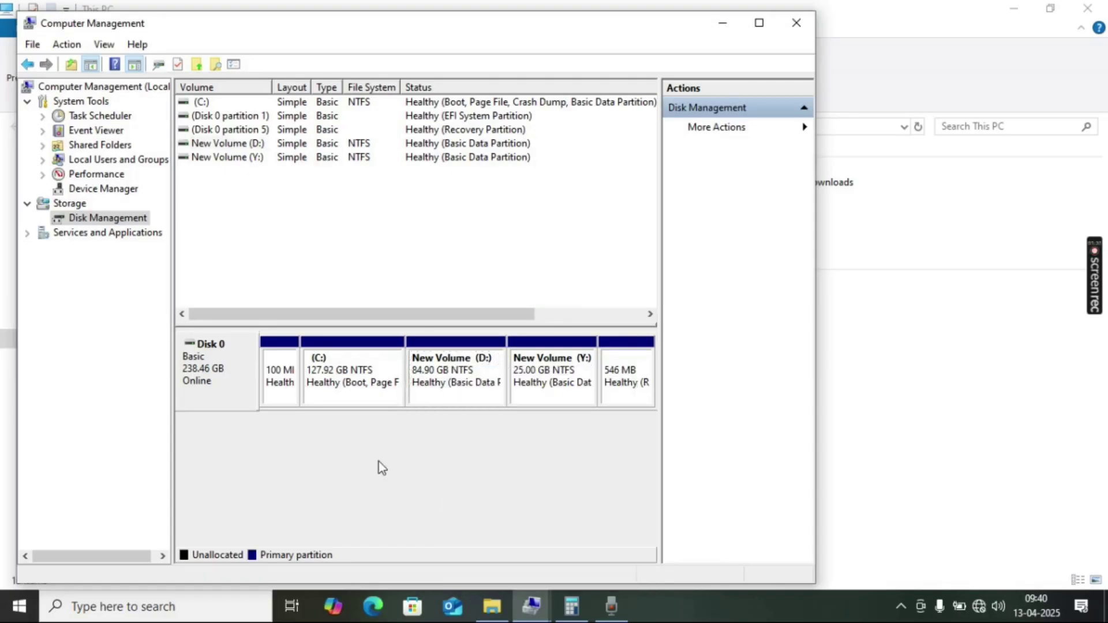
click(797, 23)
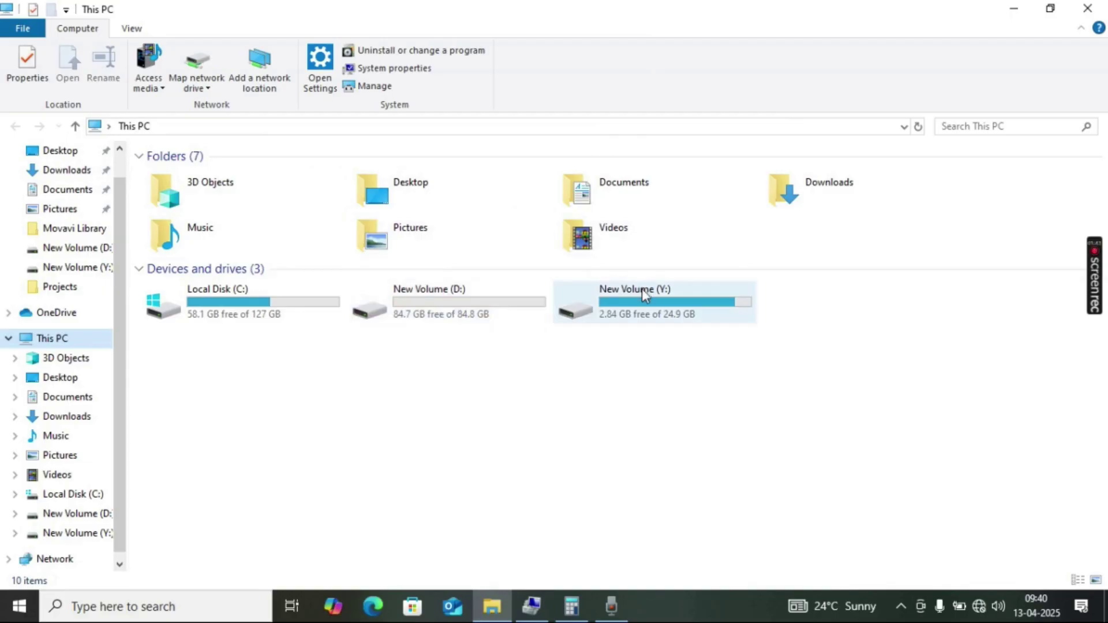
- Back up everything on New Volume (D:) by copying it to New Volume (Y:), replacing the files in the destination
double_click(426, 296)
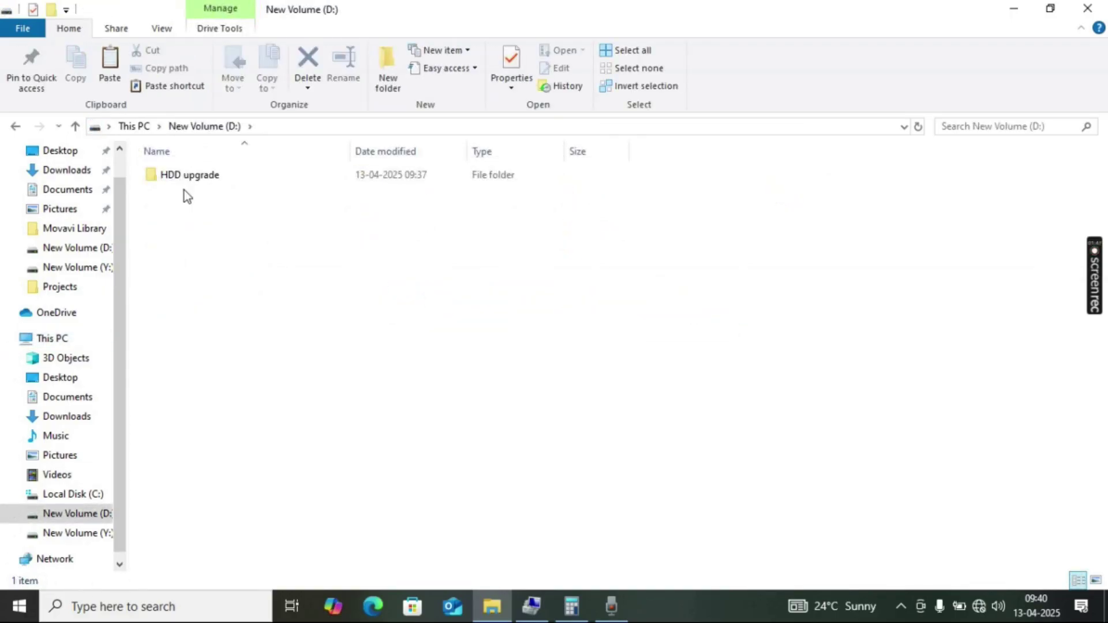
click(75, 126)
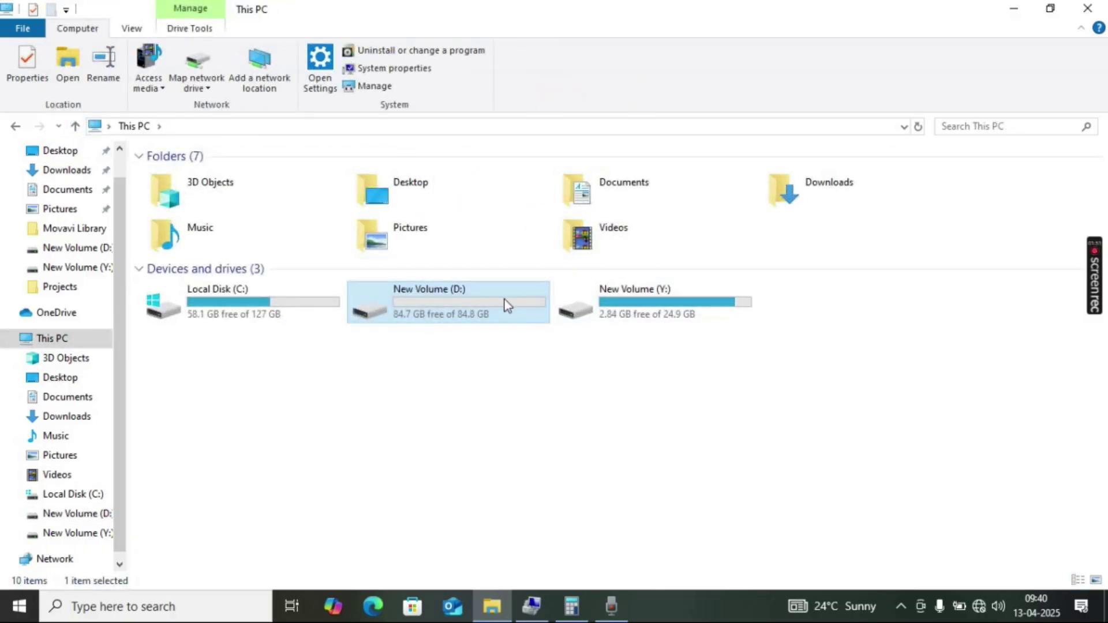
double_click(466, 314)
key(ctrl+a)
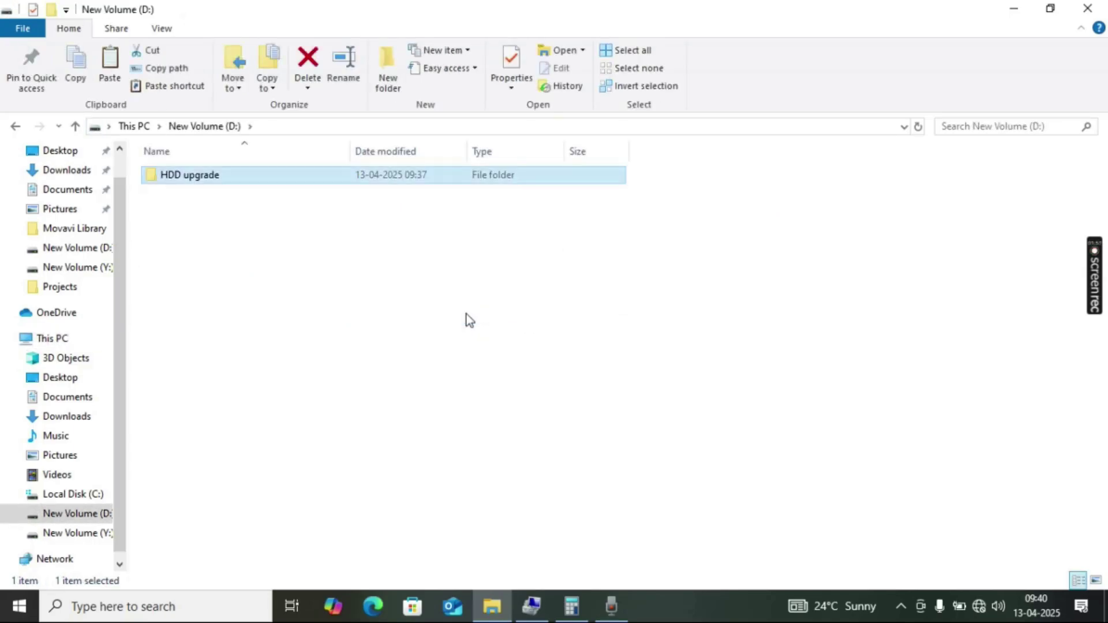
click(75, 125)
double_click(690, 301)
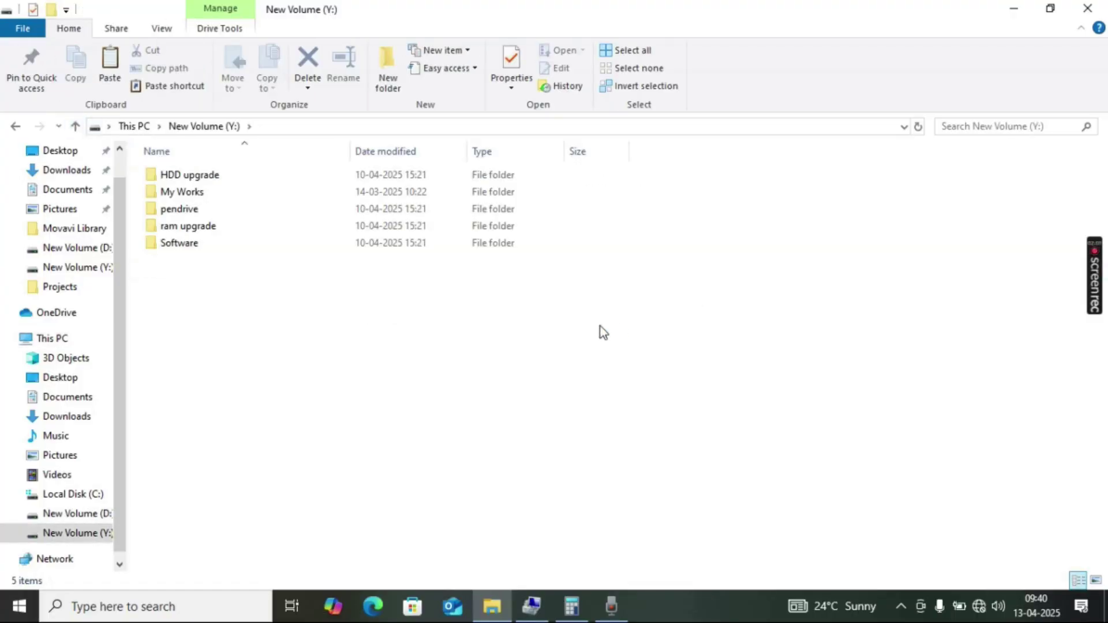
key(ctrl+v)
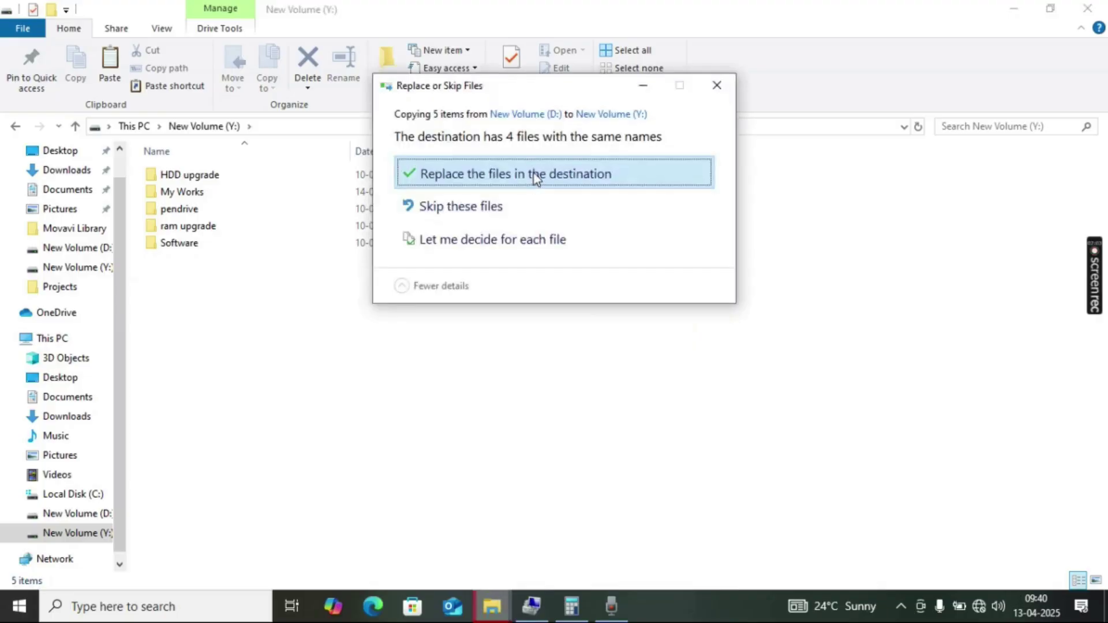
click(536, 176)
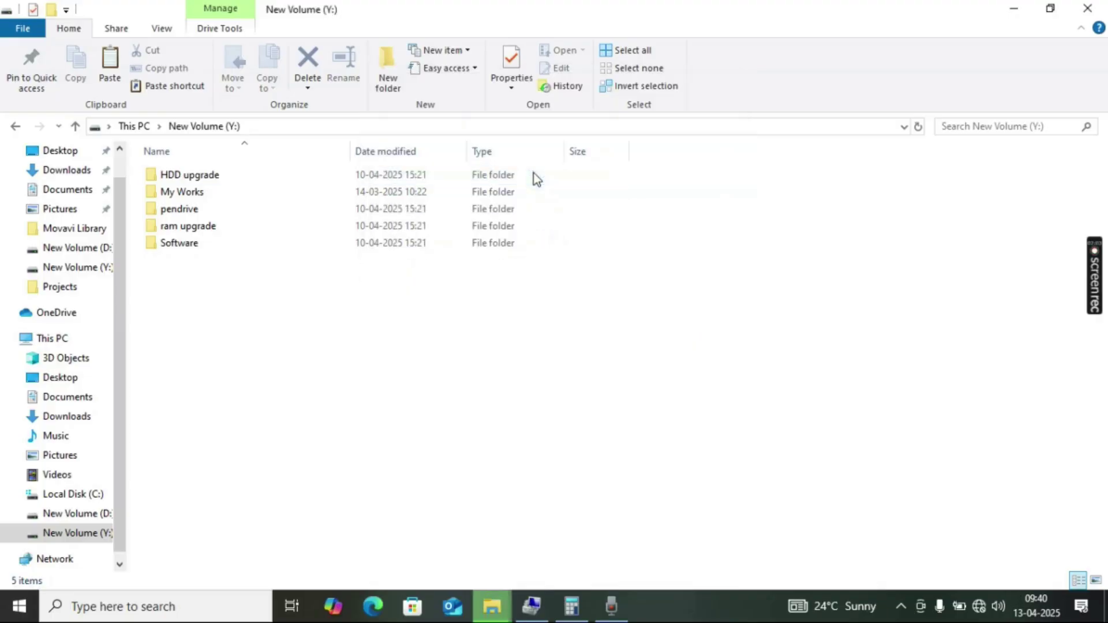
- Quick-format New Volume (D:) with the default NTFS file system and the label New Volume
click(75, 126)
click(437, 319)
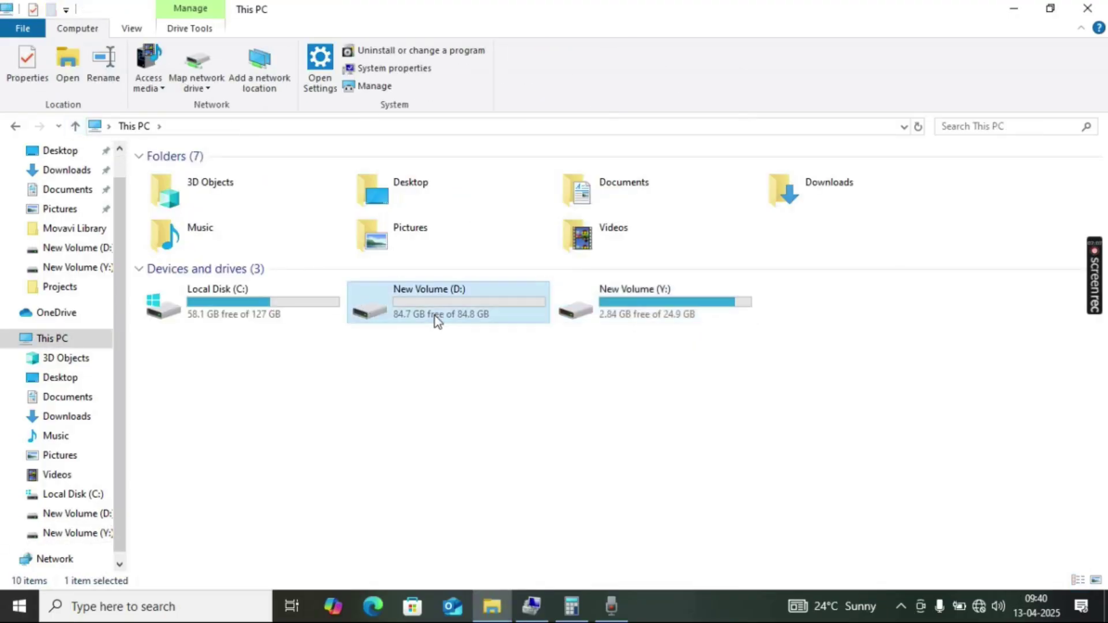
right_click(437, 320)
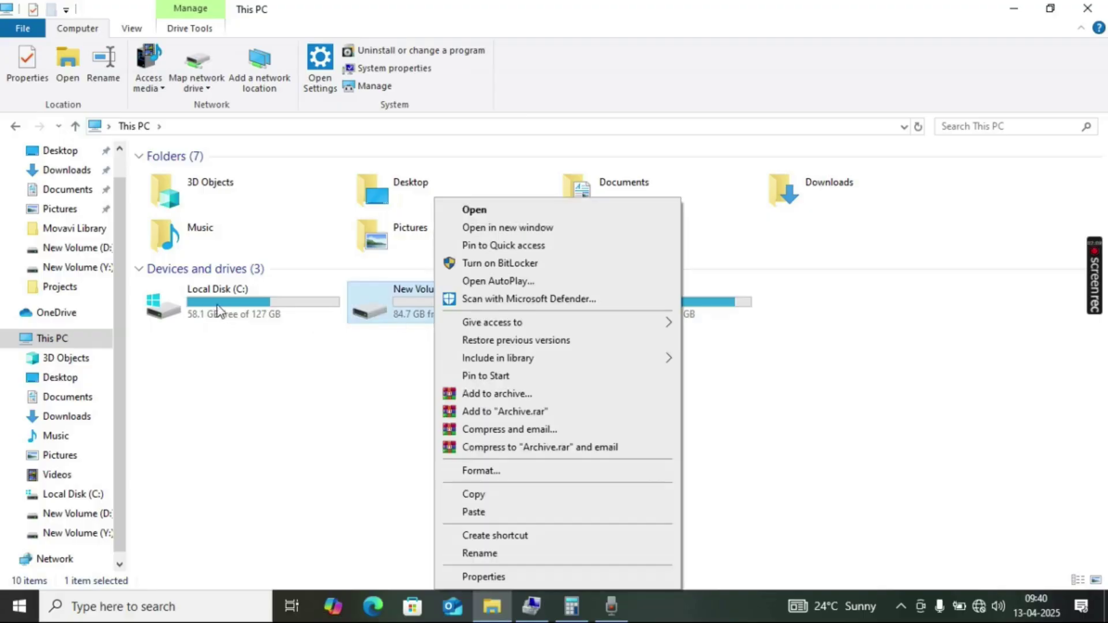
click(498, 472)
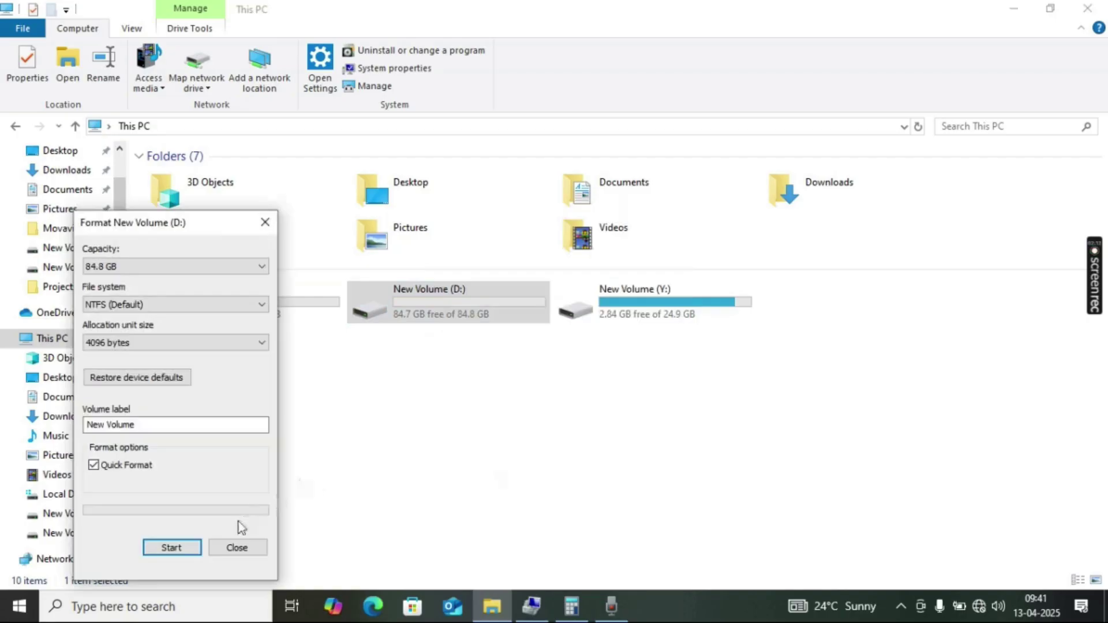
click(174, 549)
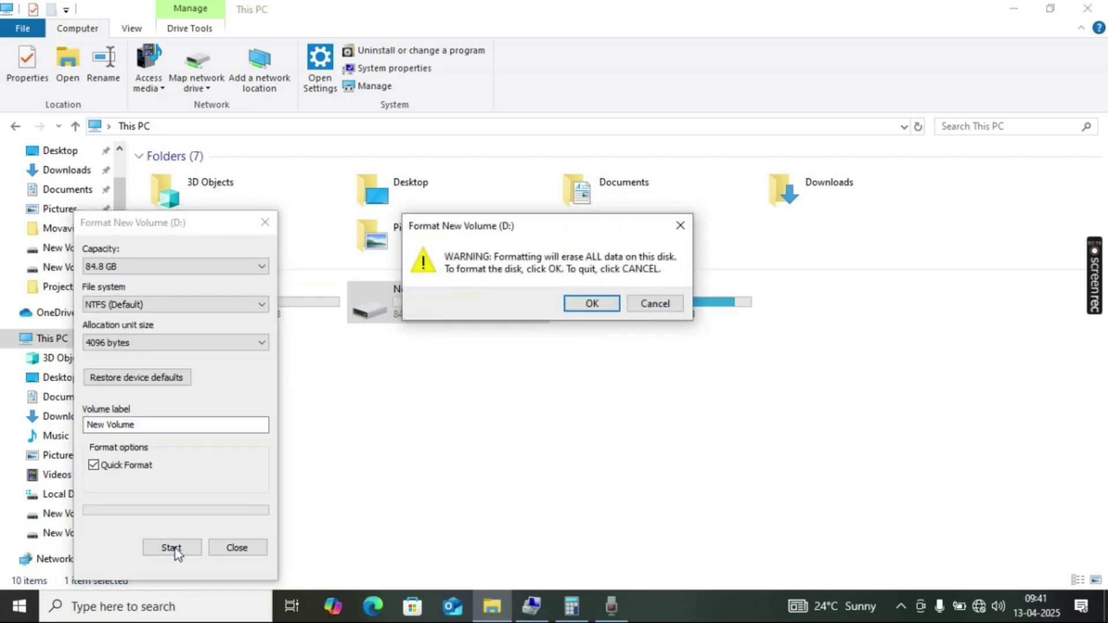
click(592, 303)
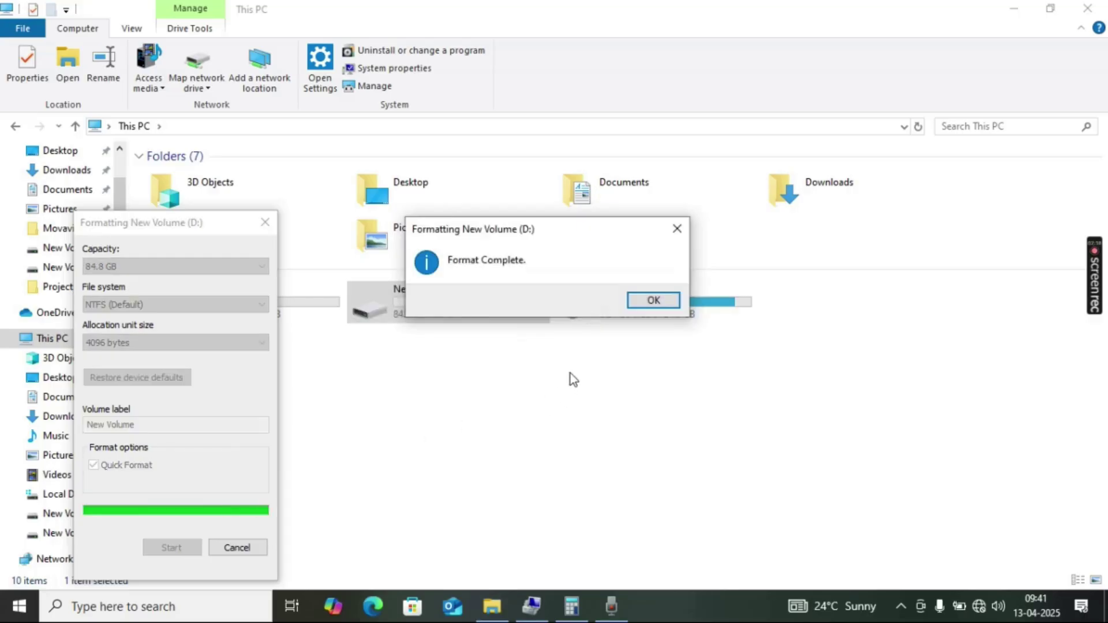
click(644, 305)
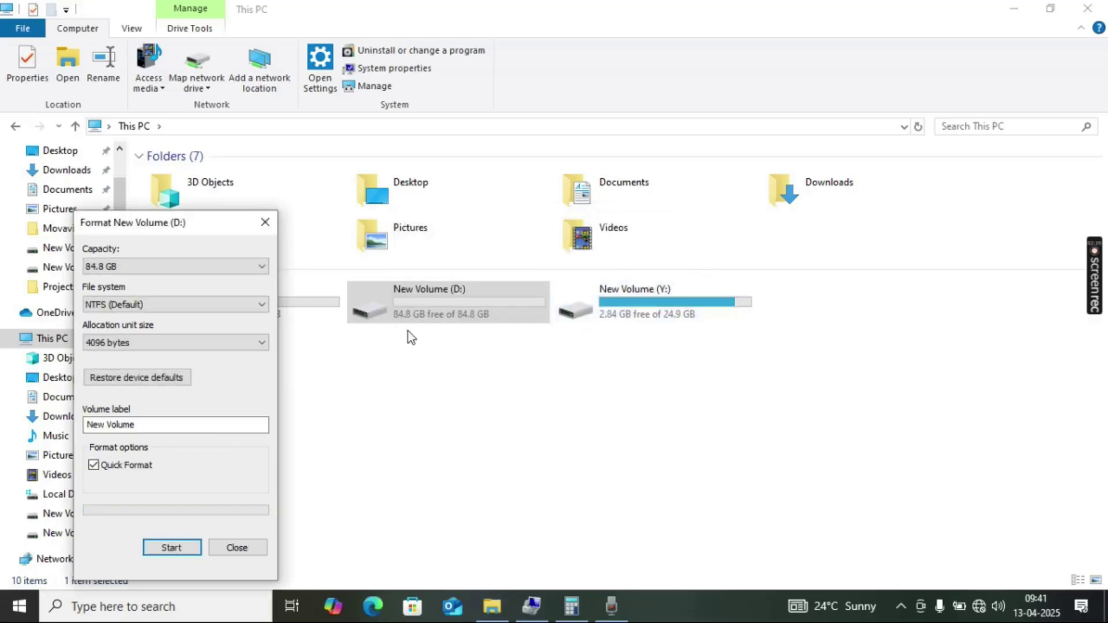
click(263, 223)
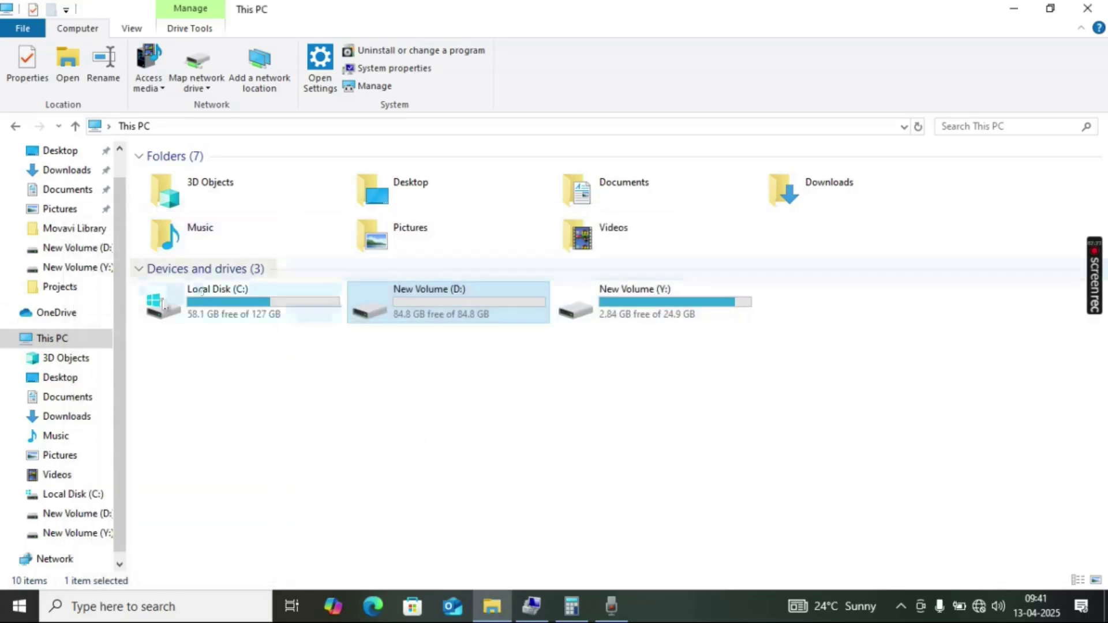
- Delete the New Volume (D:) partition on Disk 0 in Disk Management
right_click(79, 343)
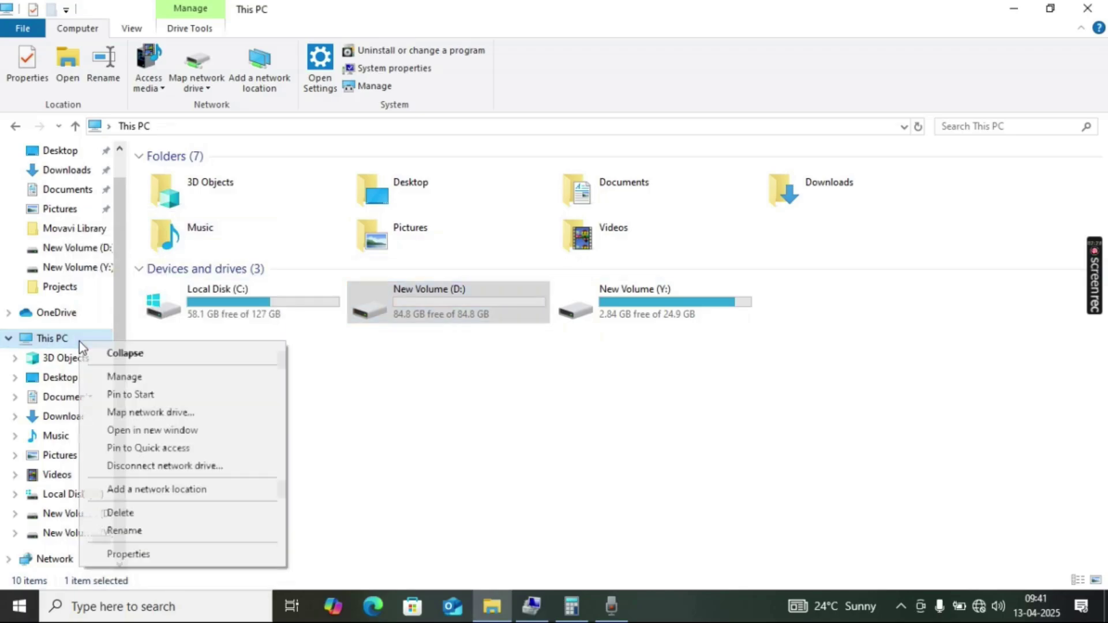
click(118, 380)
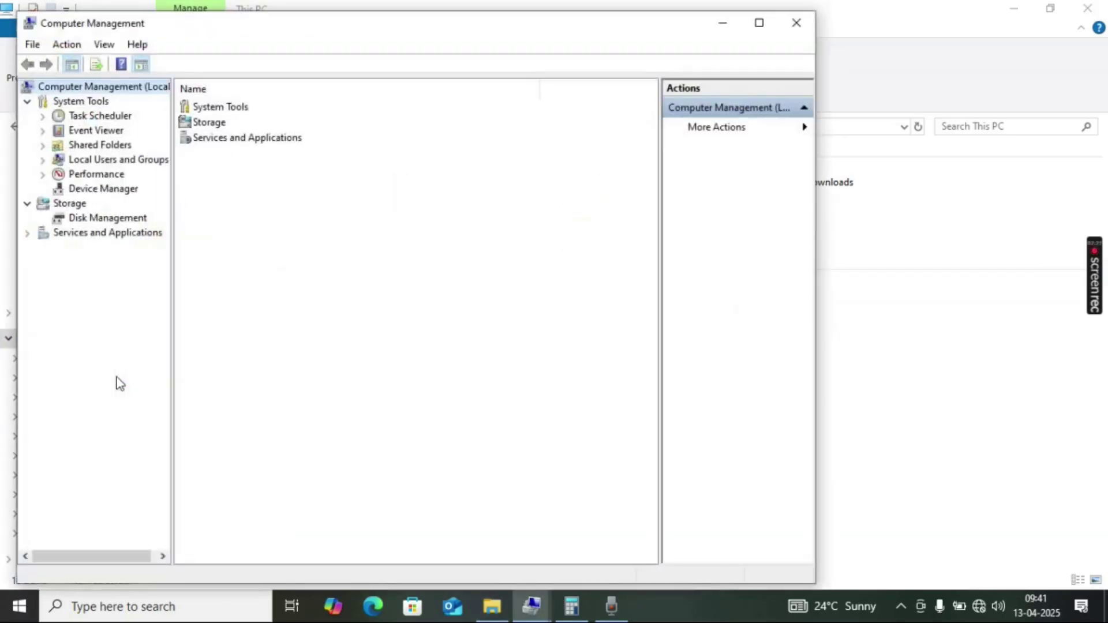
click(99, 221)
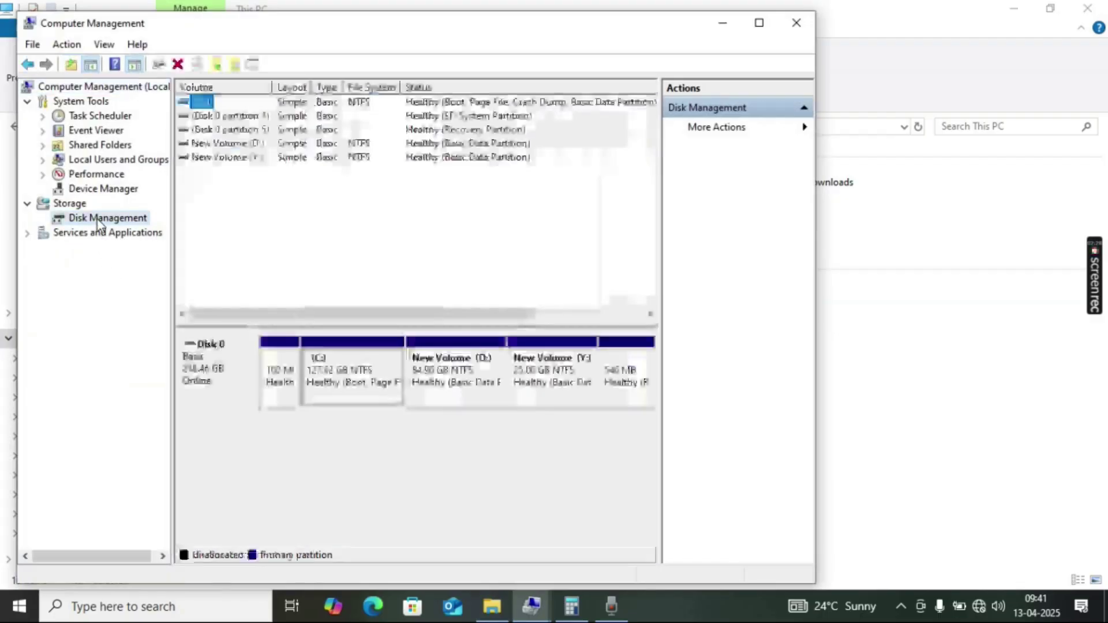
click(480, 398)
right_click(477, 392)
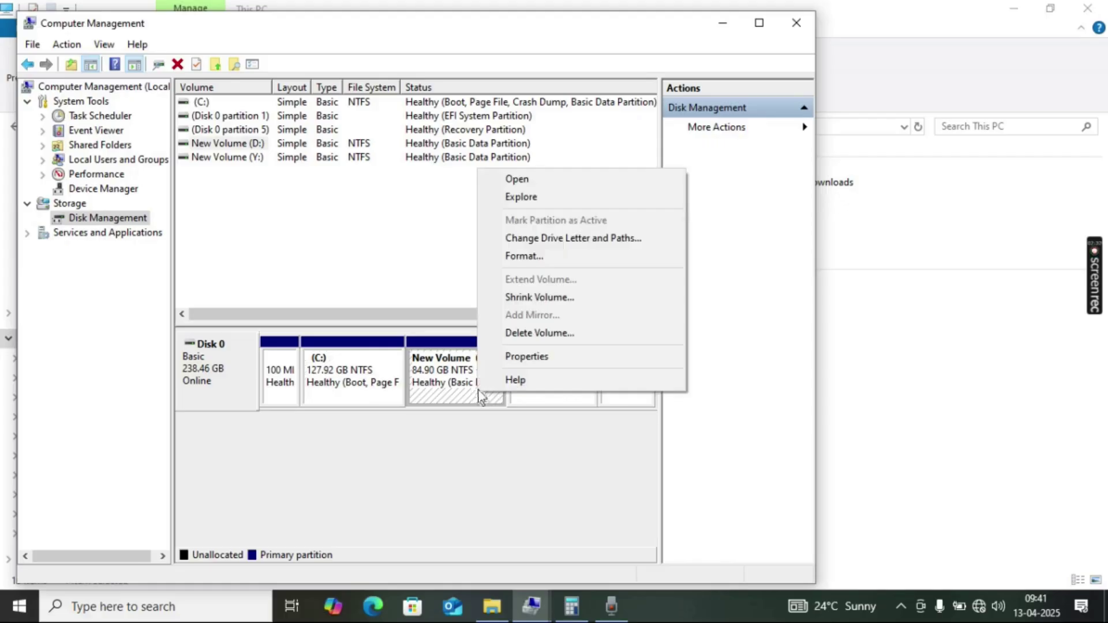
click(510, 334)
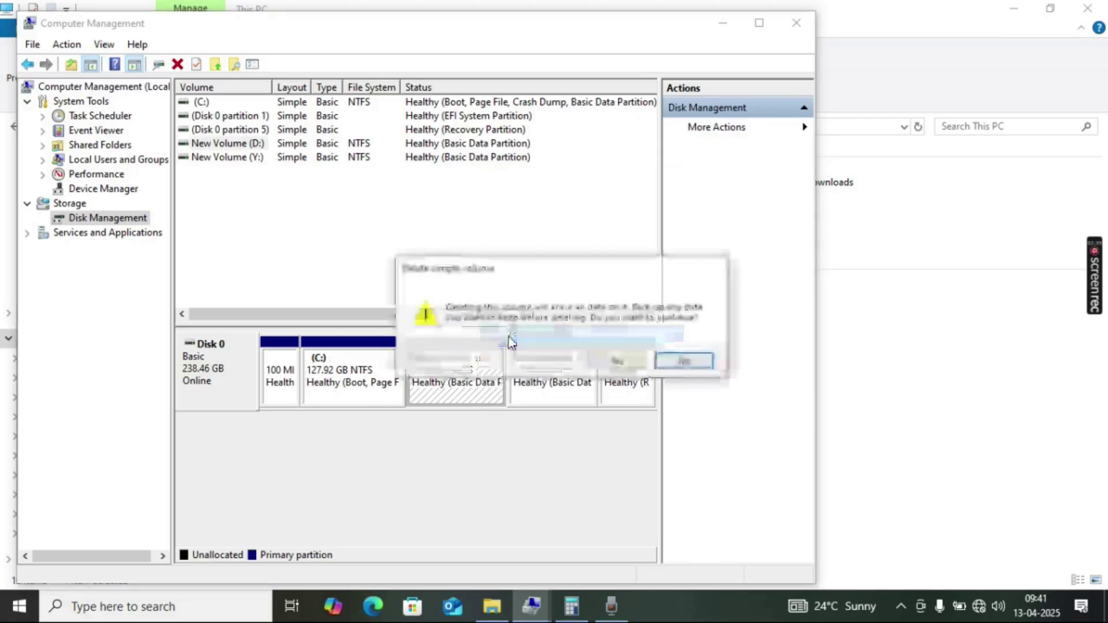
click(612, 362)
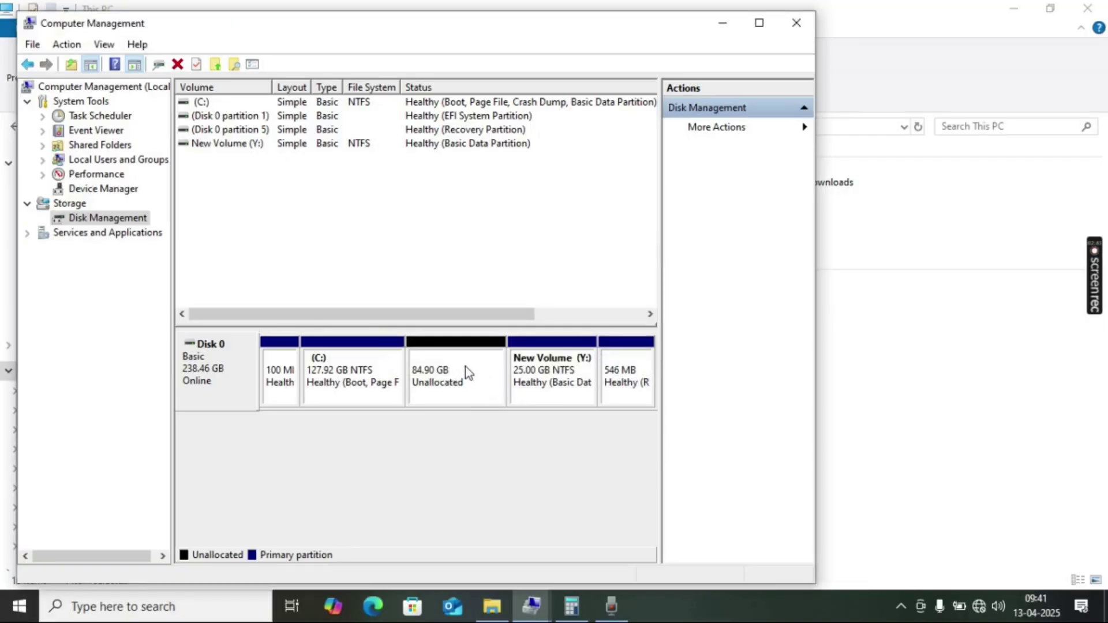
- Start the Extend Volume Wizard for the C: volume, advance to disk selection, and move the wizard clear of the disk layout
click(359, 363)
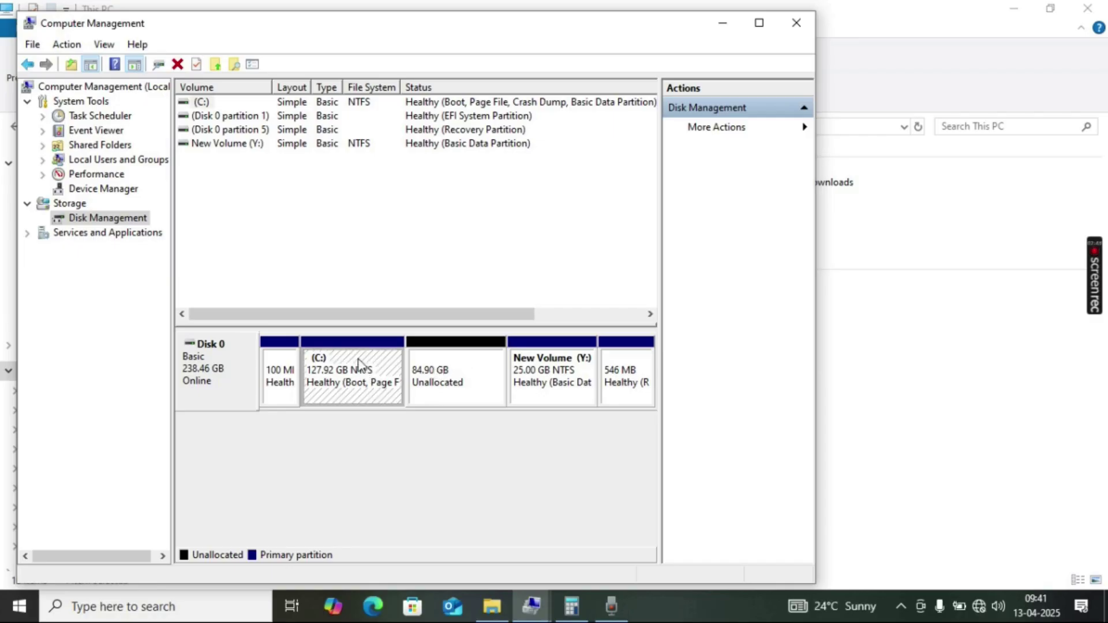
right_click(359, 364)
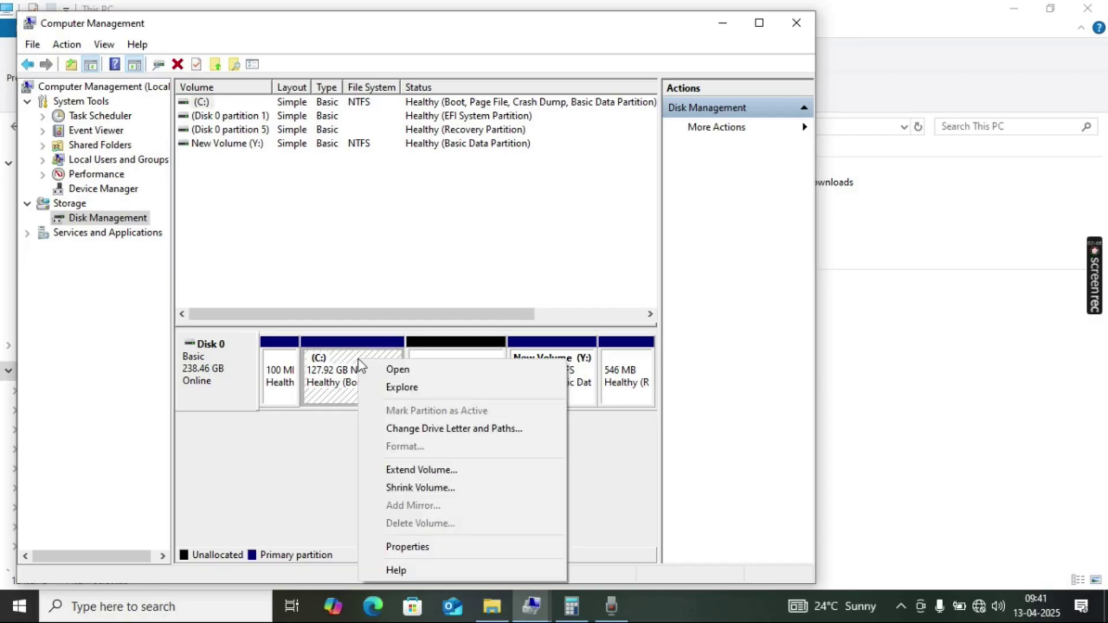
click(399, 471)
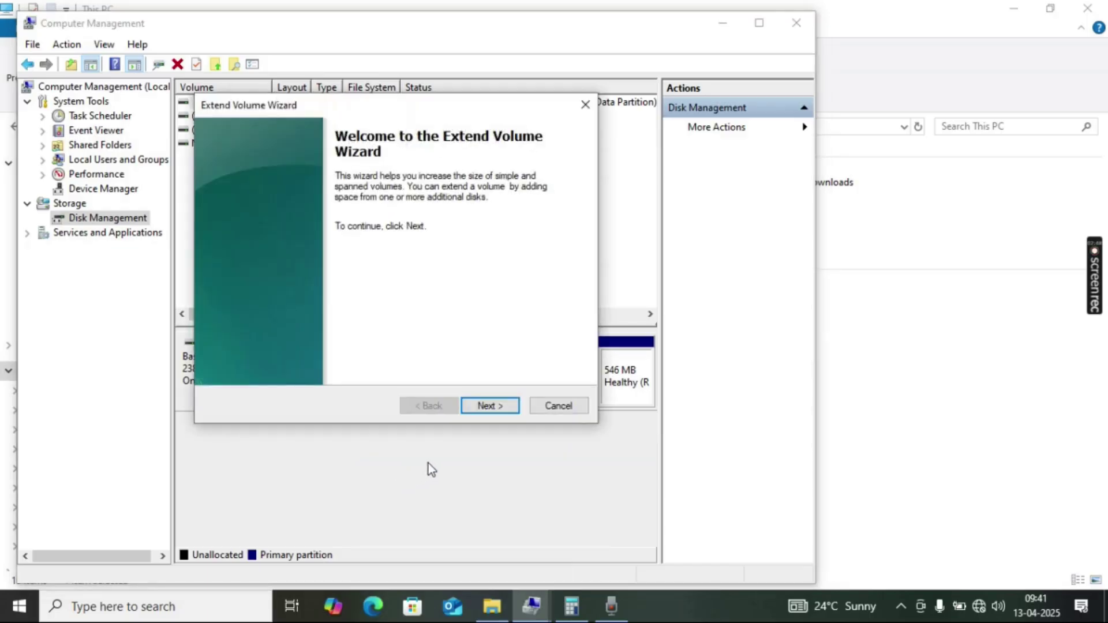
click(485, 407)
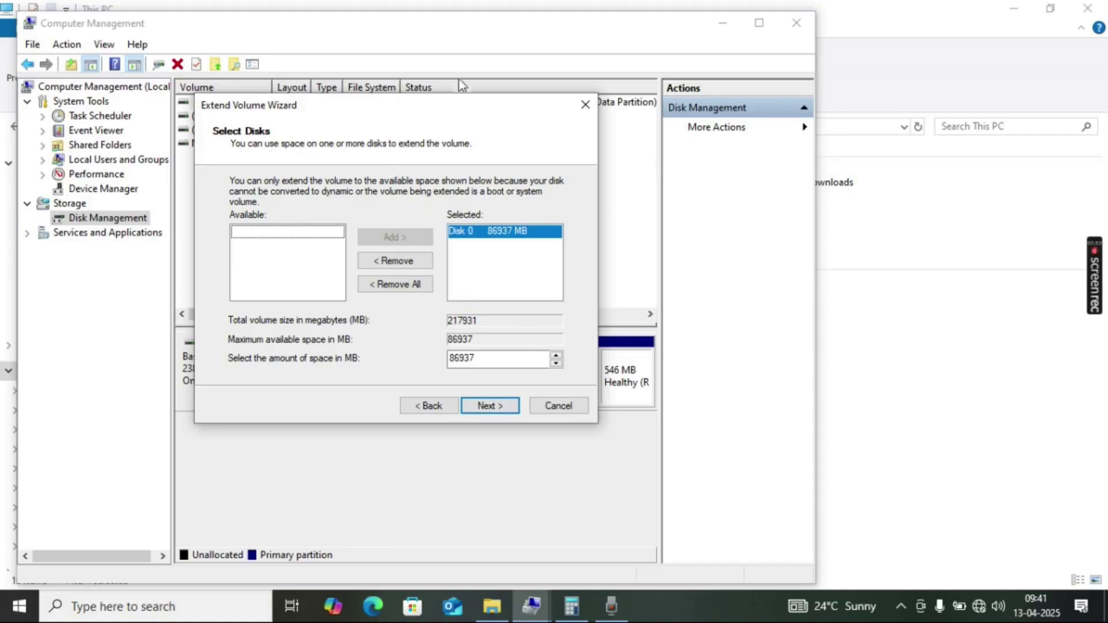
drag(471, 114, 885, 164)
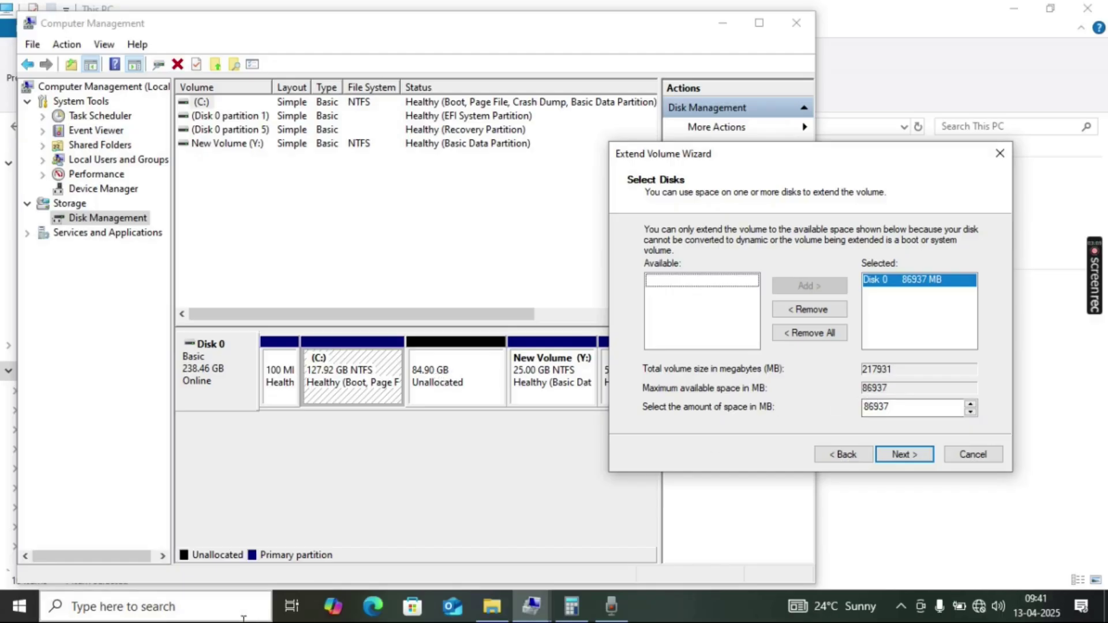
- Switch to Calculator, clear the previous entry, and multiply 1024 by 20 to convert 20 GB to megabytes
click(197, 613)
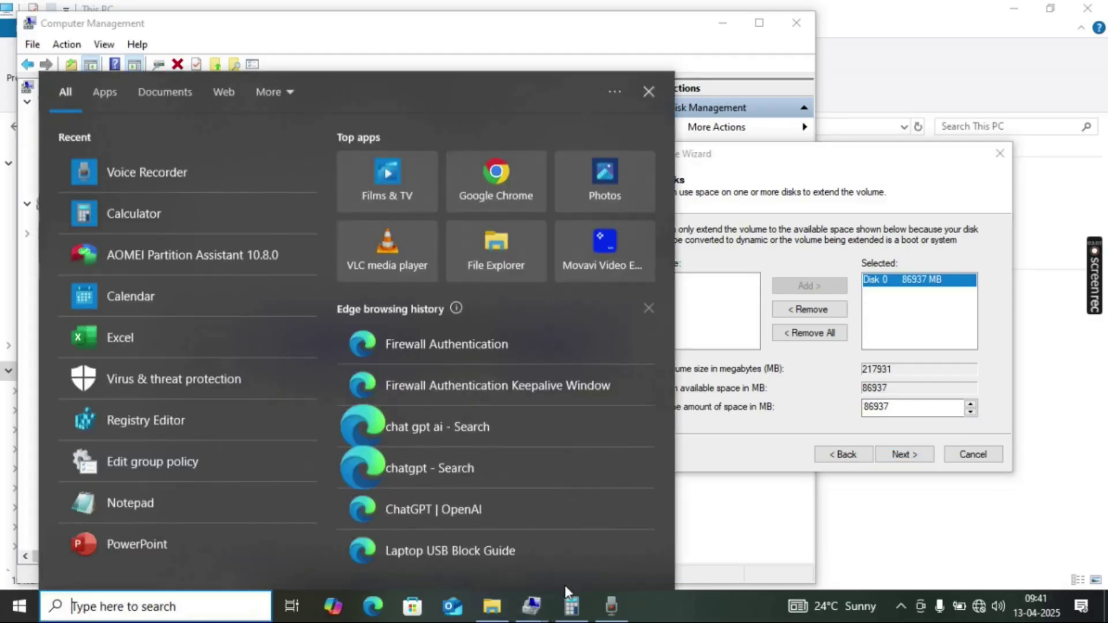
click(573, 606)
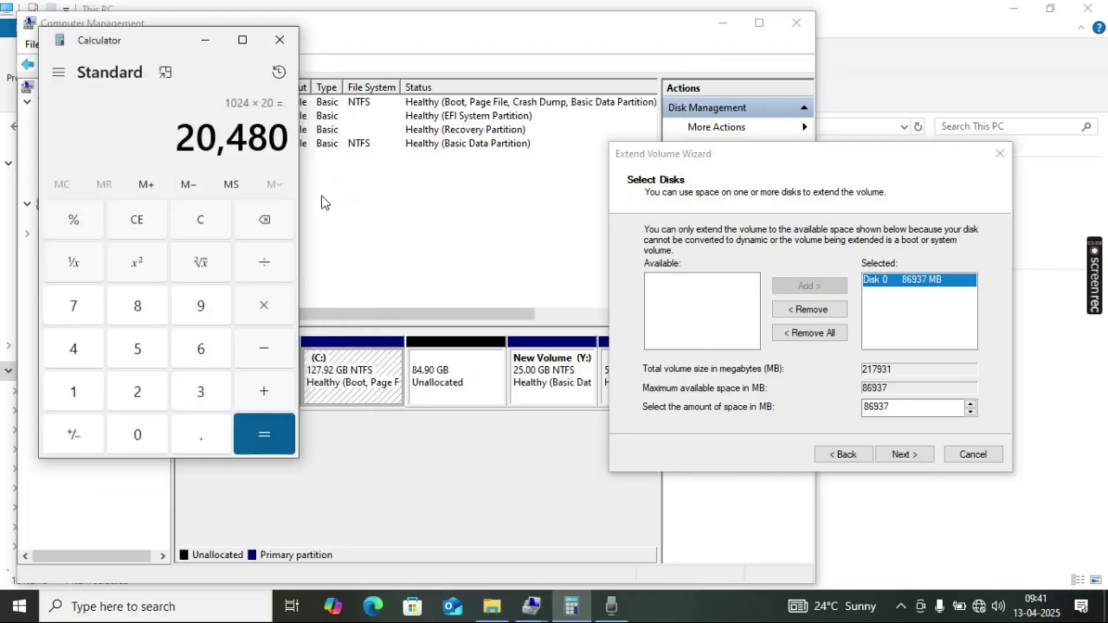
click(141, 227)
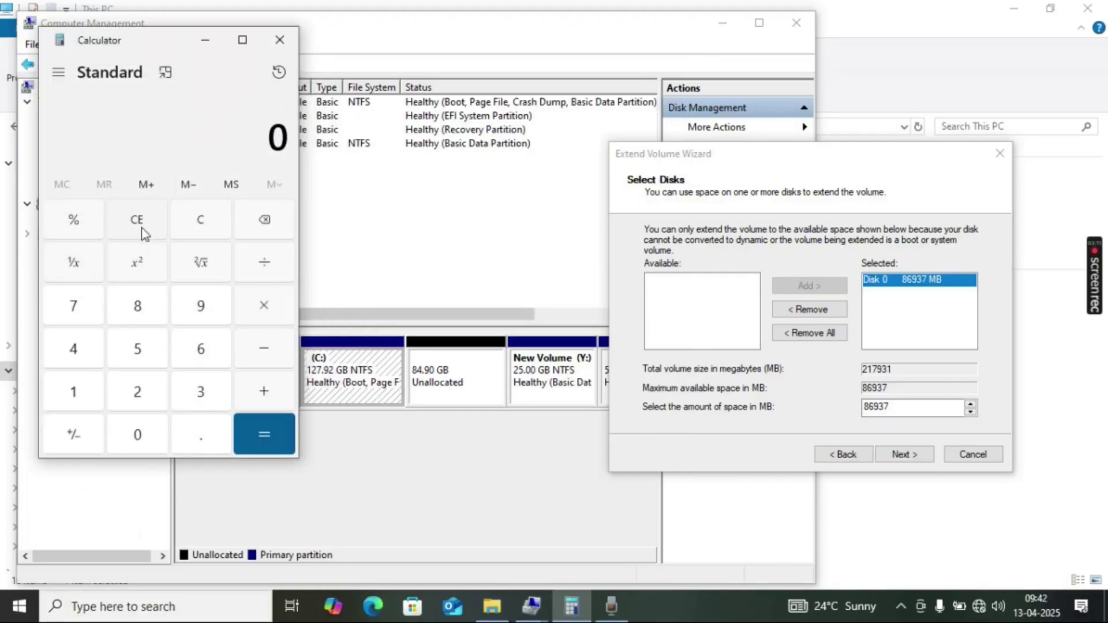
click(80, 382)
click(134, 430)
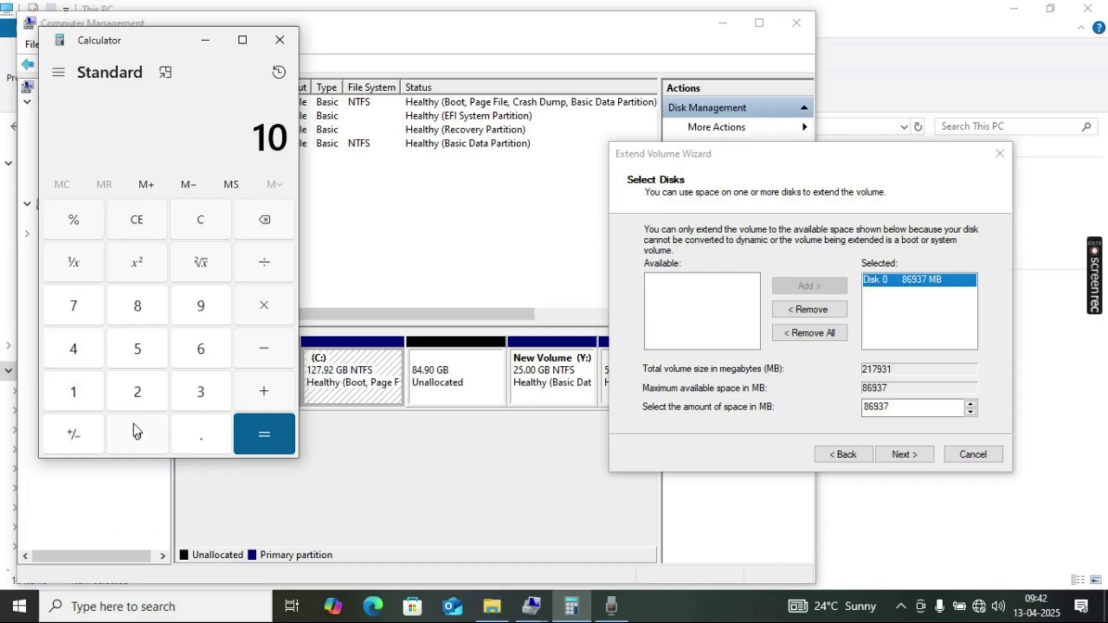
click(134, 392)
click(74, 351)
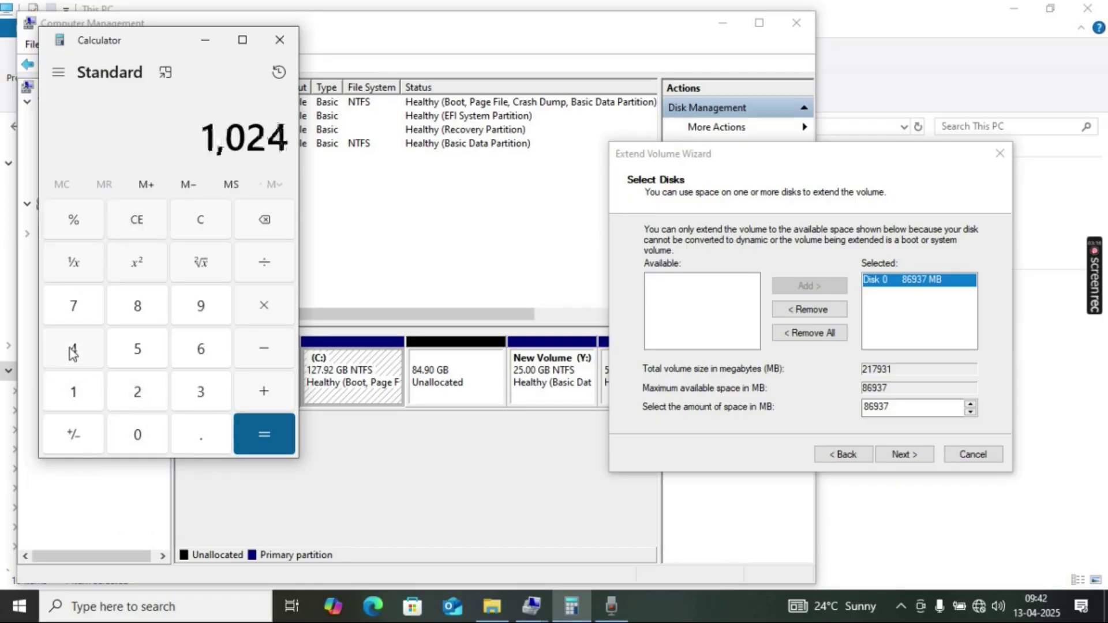
click(264, 314)
click(142, 398)
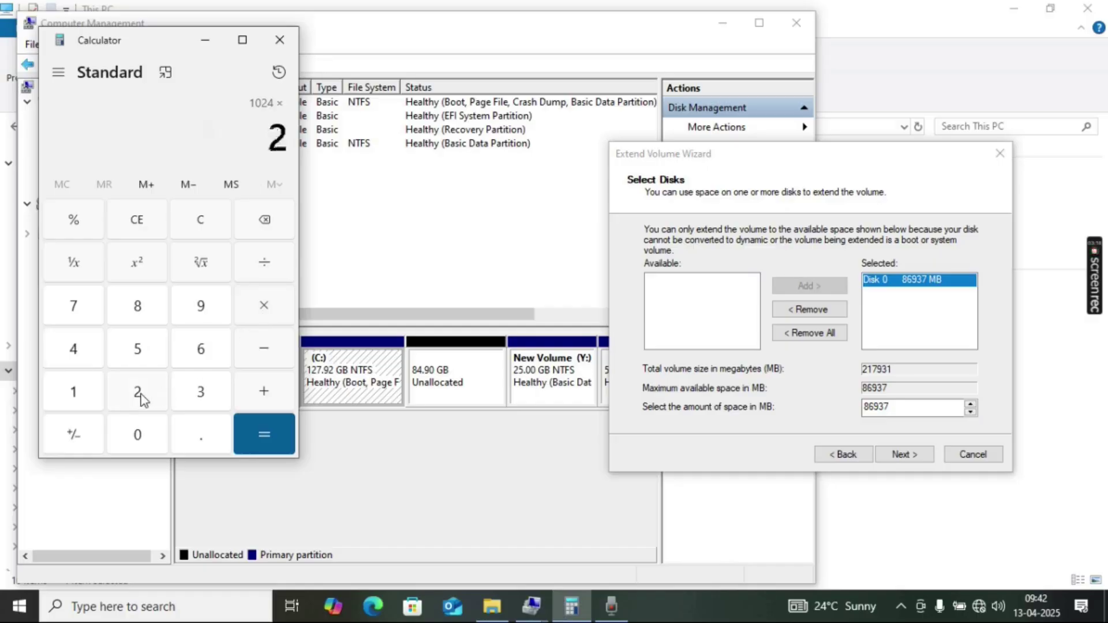
click(141, 436)
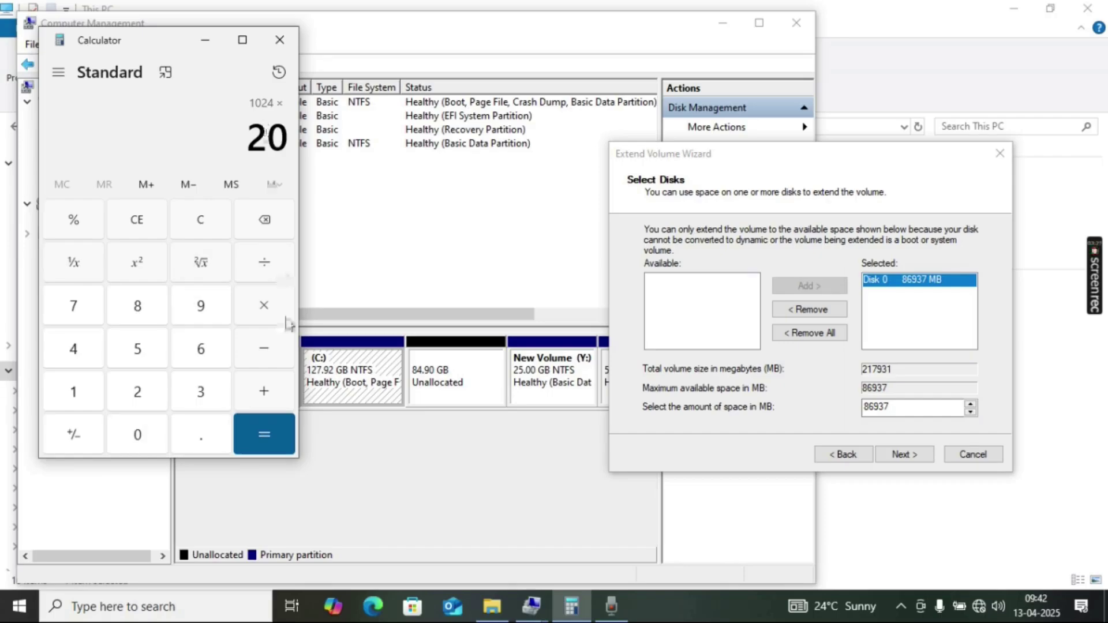
click(266, 432)
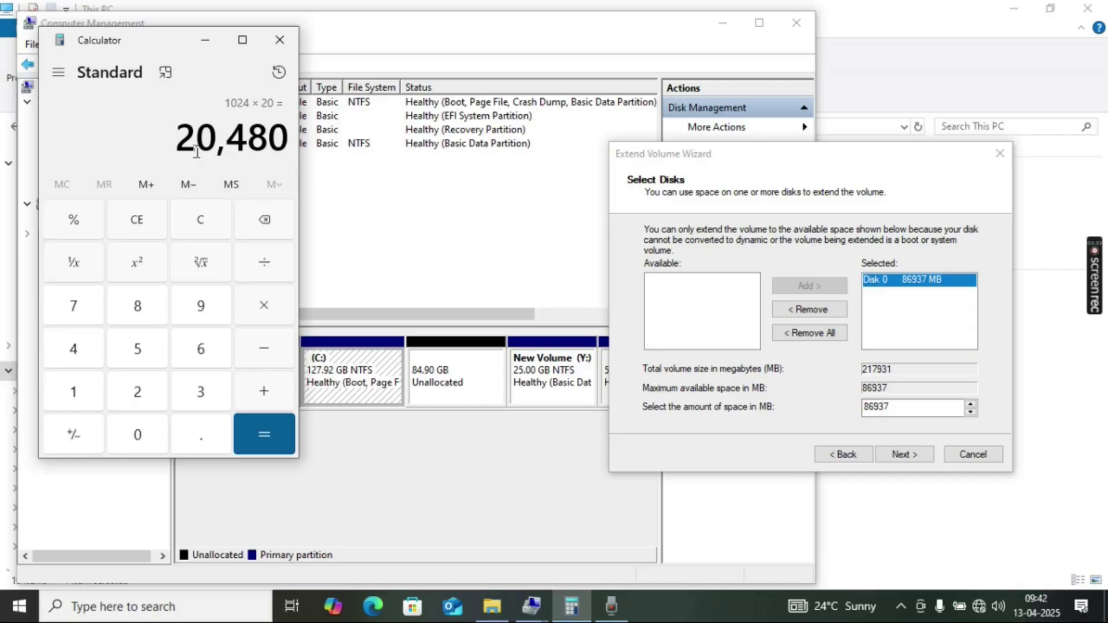
- Set the amount of space to add to 20480 MB and complete the extension of the C: volume
click(909, 410)
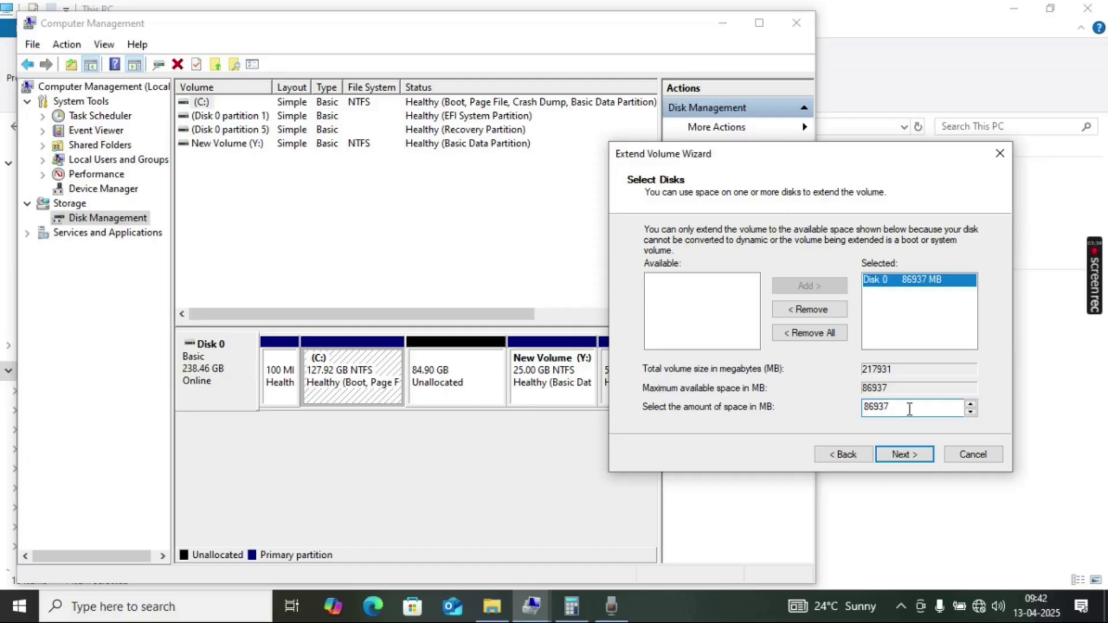
key(BackSpace)
key(BackSpace)
key(BackSpace)
key(BackSpace)
key(BackSpace)
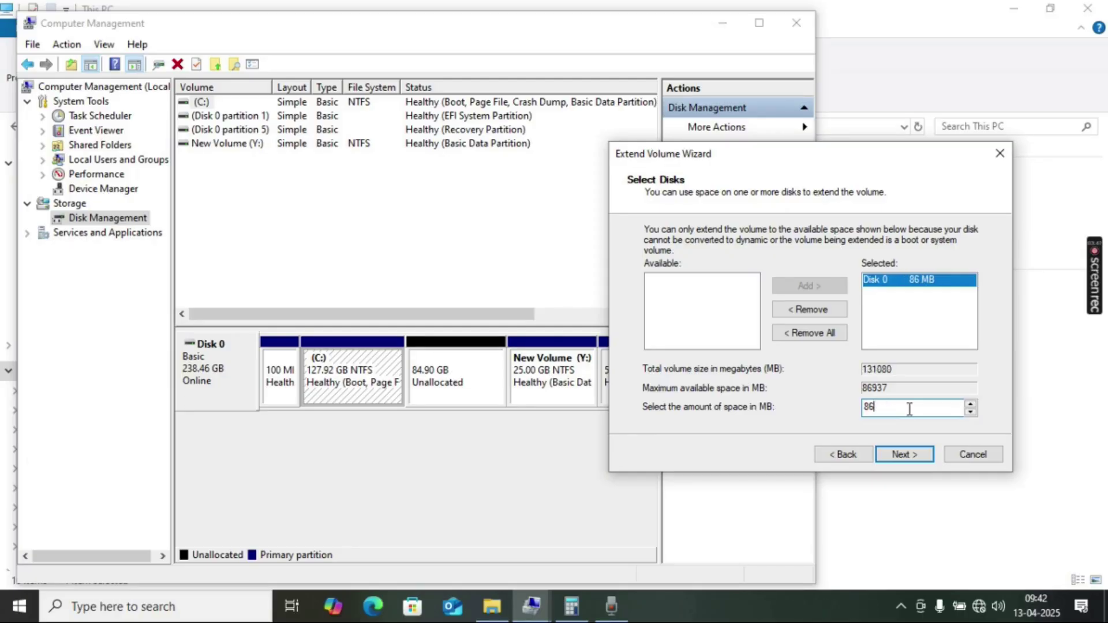
text(20480)
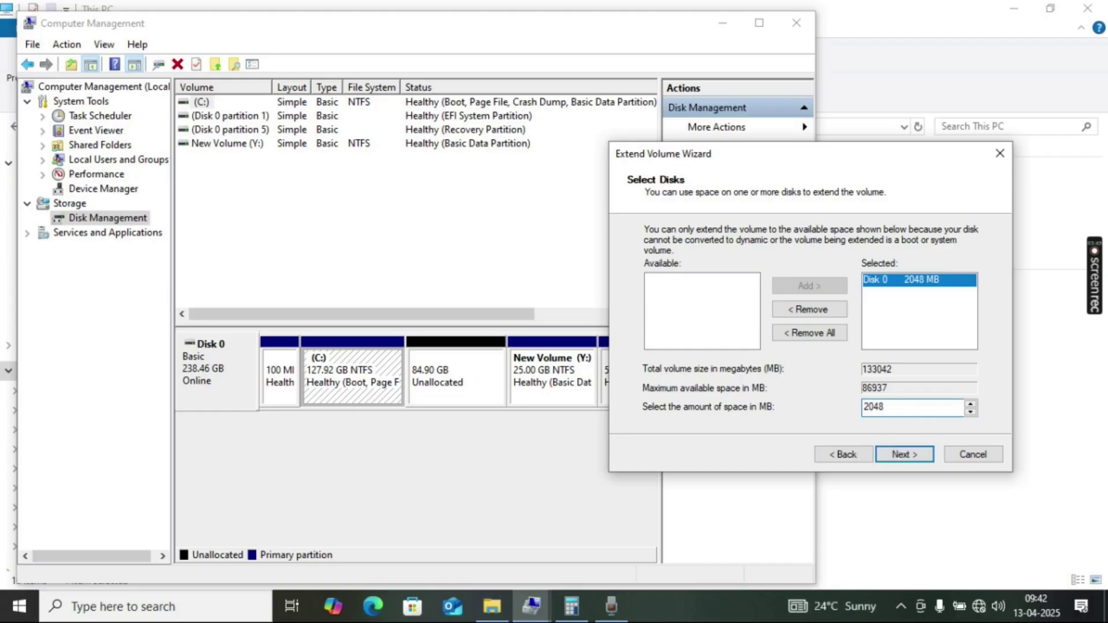
click(916, 456)
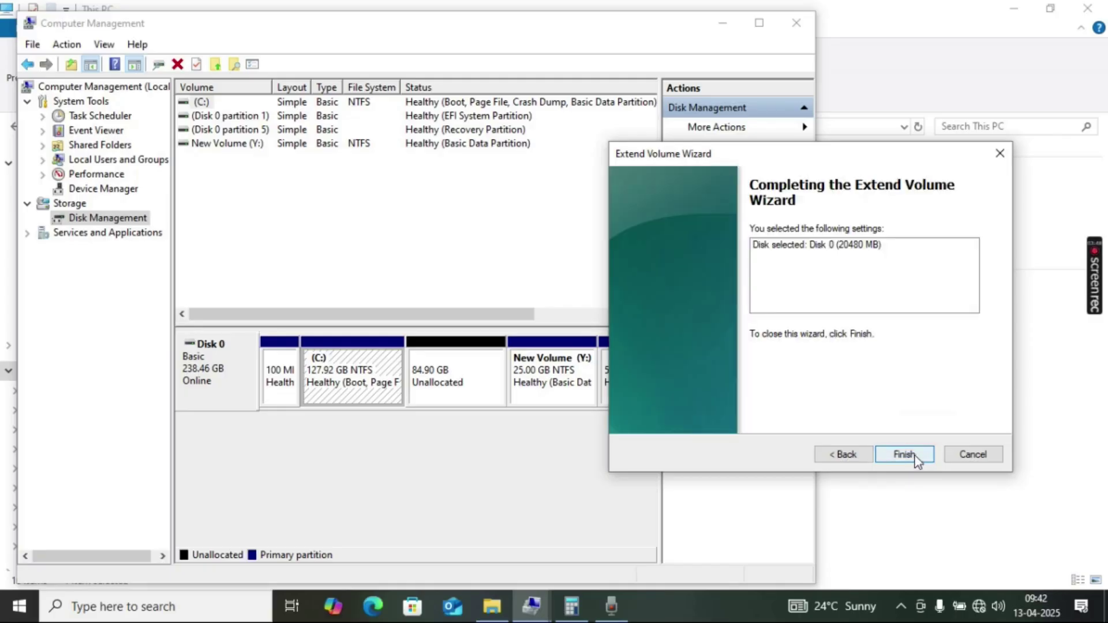
click(917, 459)
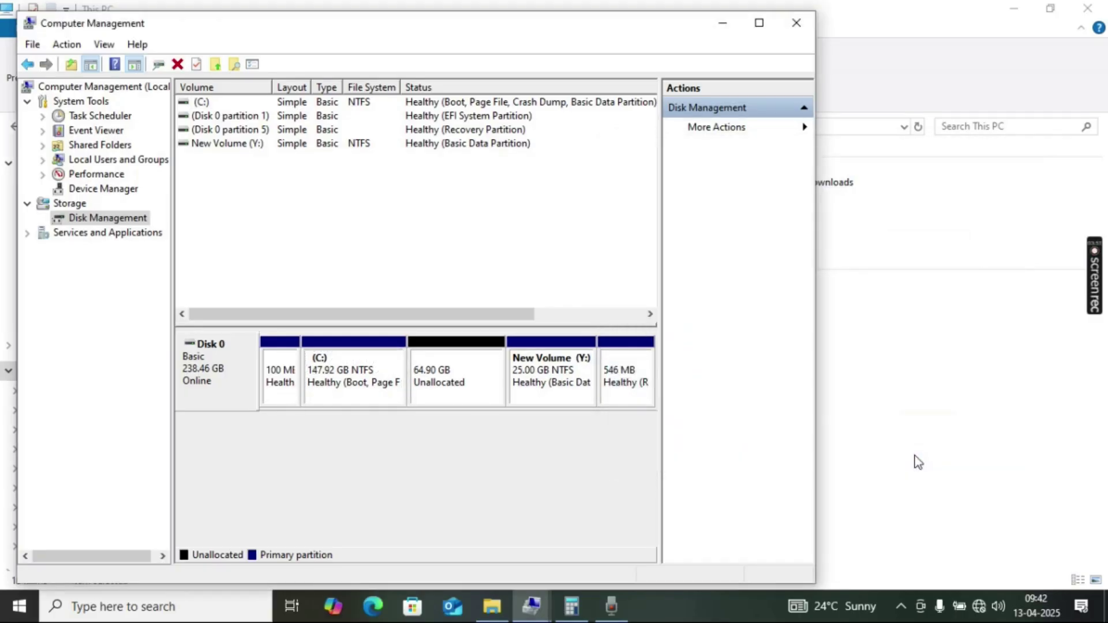
- Minimize Computer Management, close Calculator, and refresh This PC in File Explorer to check the size of Local Disk (C:)
click(723, 24)
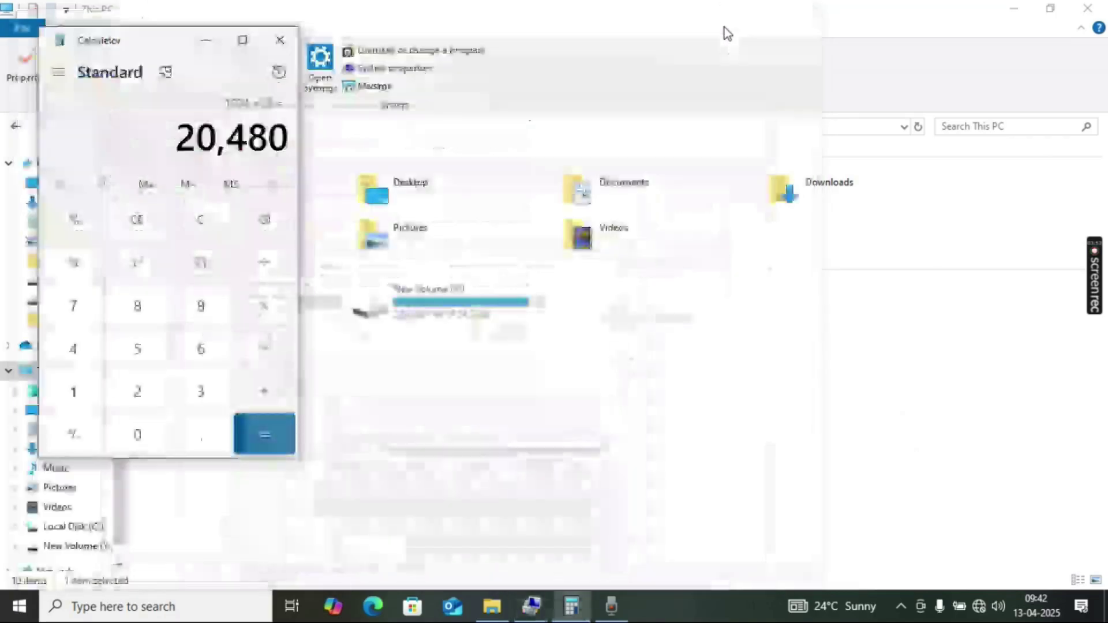
click(277, 45)
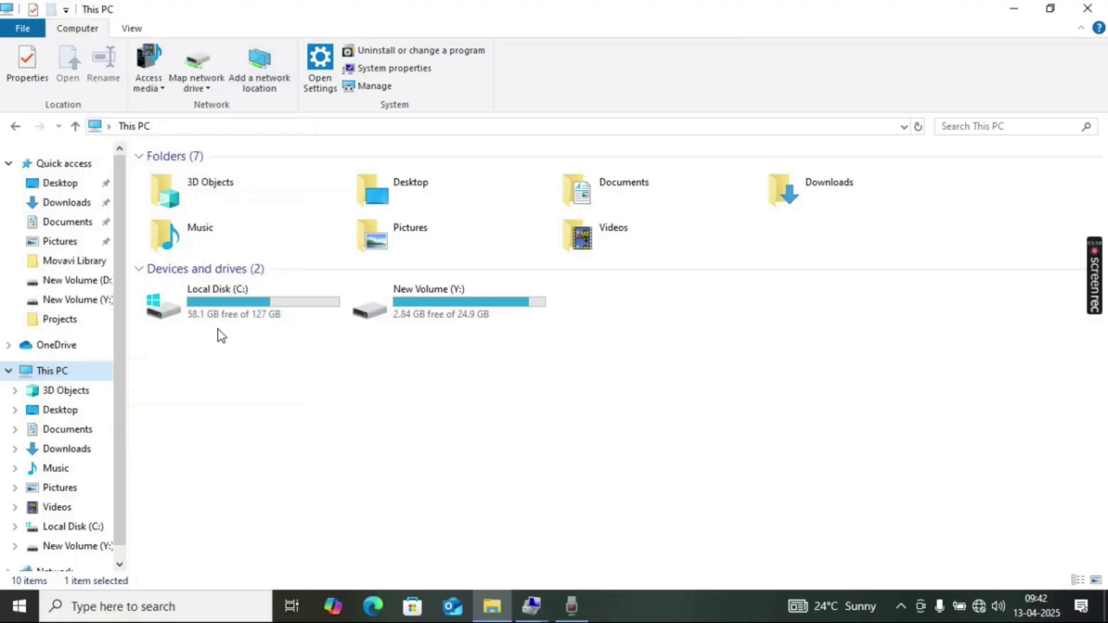
right_click(234, 361)
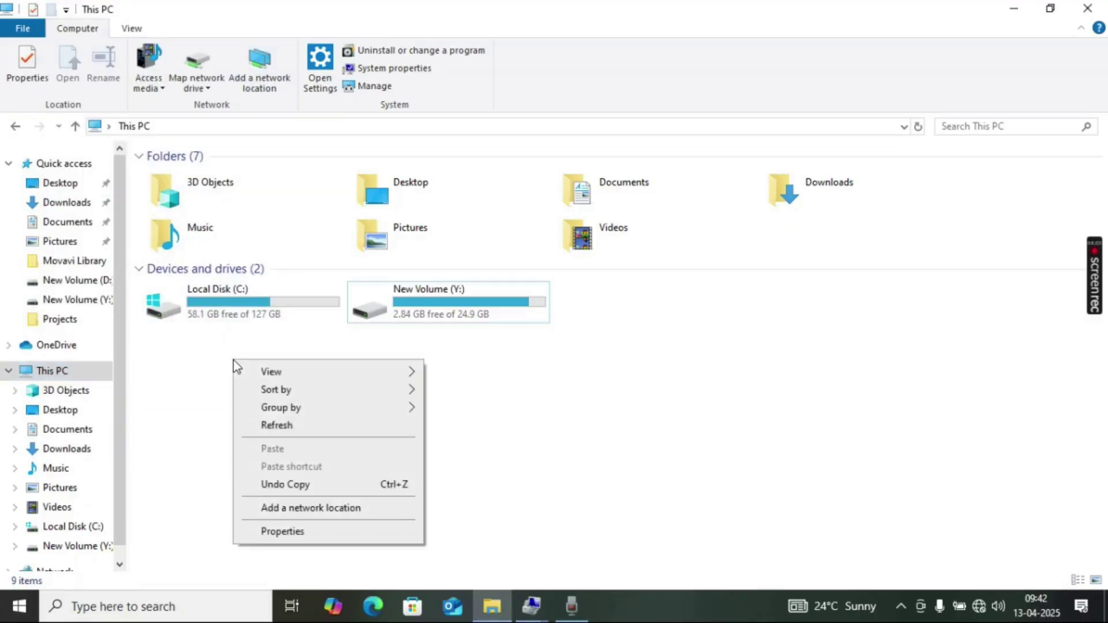
click(289, 427)
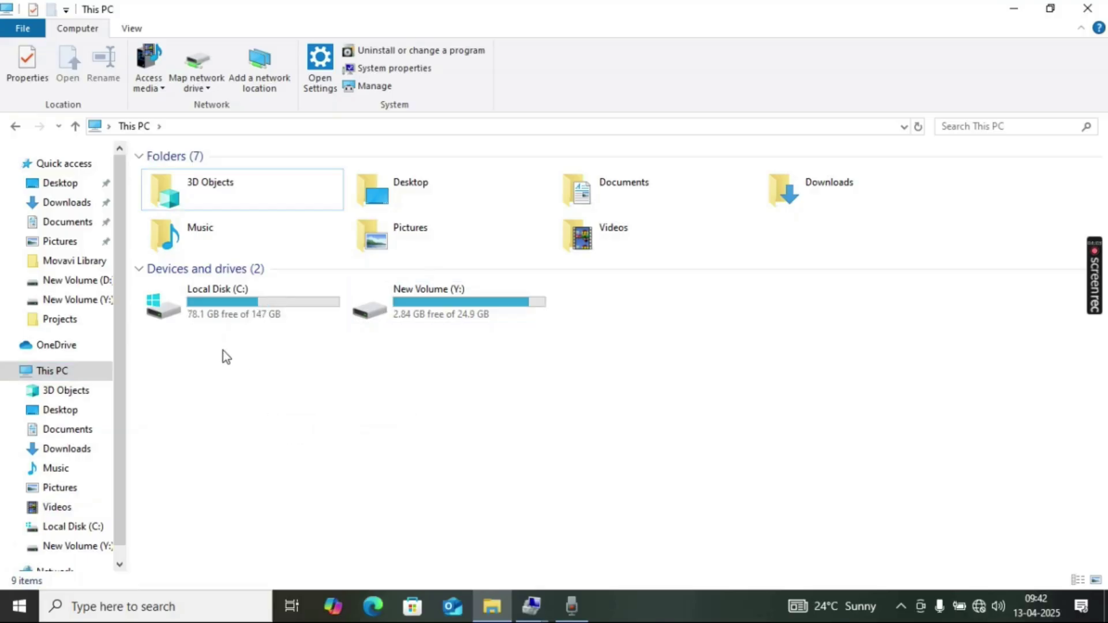